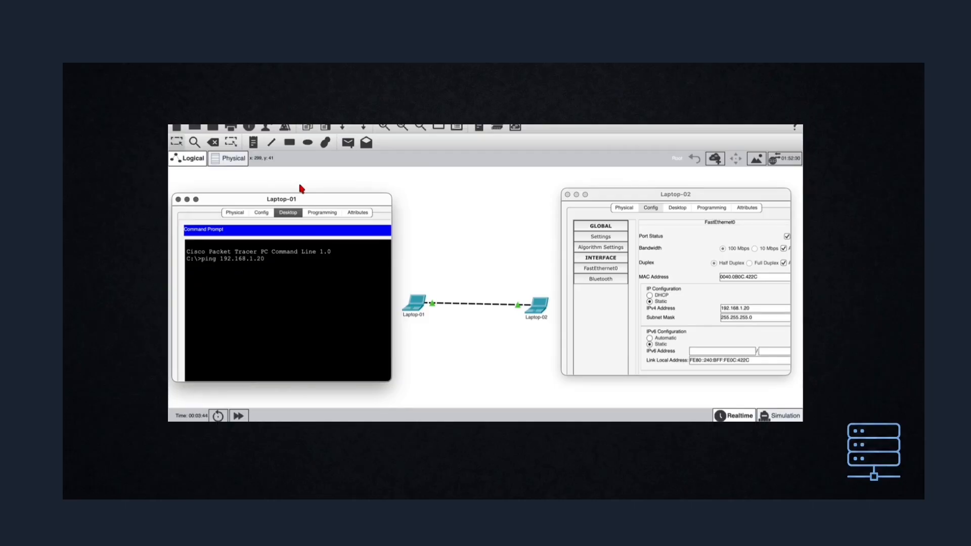
Run a ping to 192.168.1.20 from Laptop-01's command prompt.
key(Return)
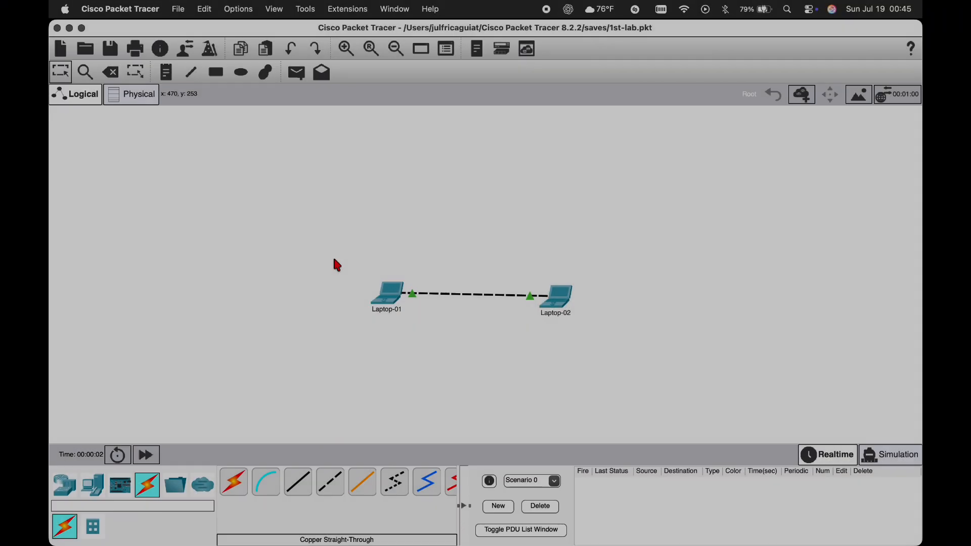
Move Laptop-01 and Laptop-02 together to the lower-left area of the workspace.
drag(335, 260, 313, 353)
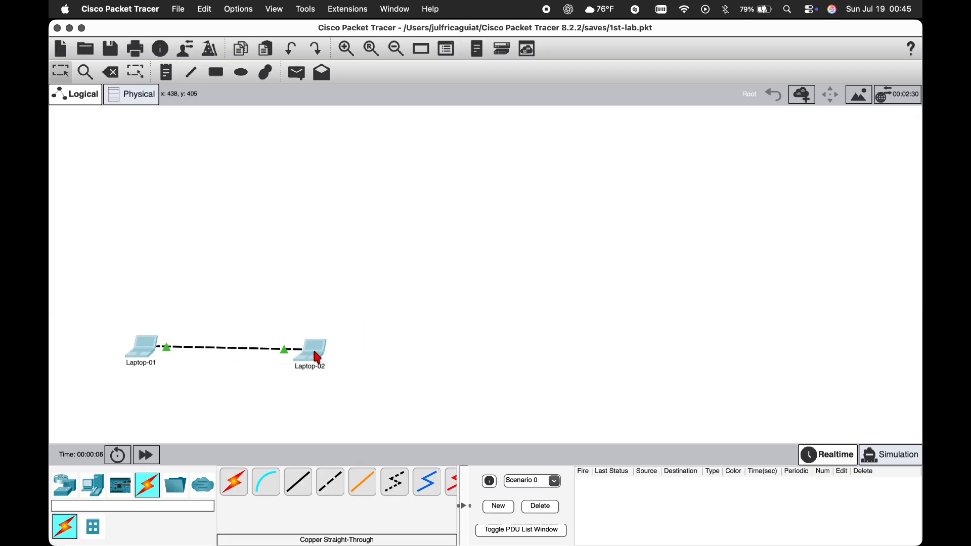
click(256, 294)
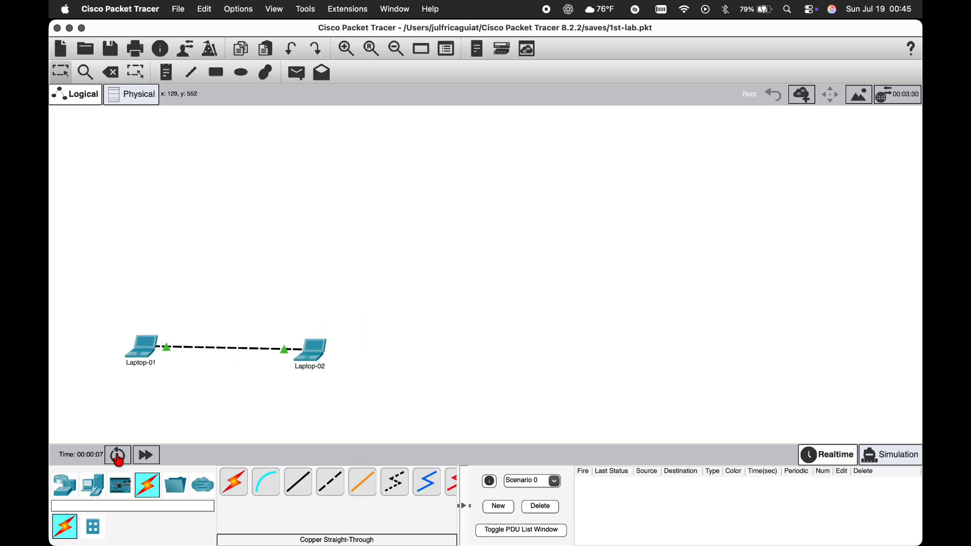
Add a laptop, a PC and a printer in a row beside Laptop-02.
click(96, 490)
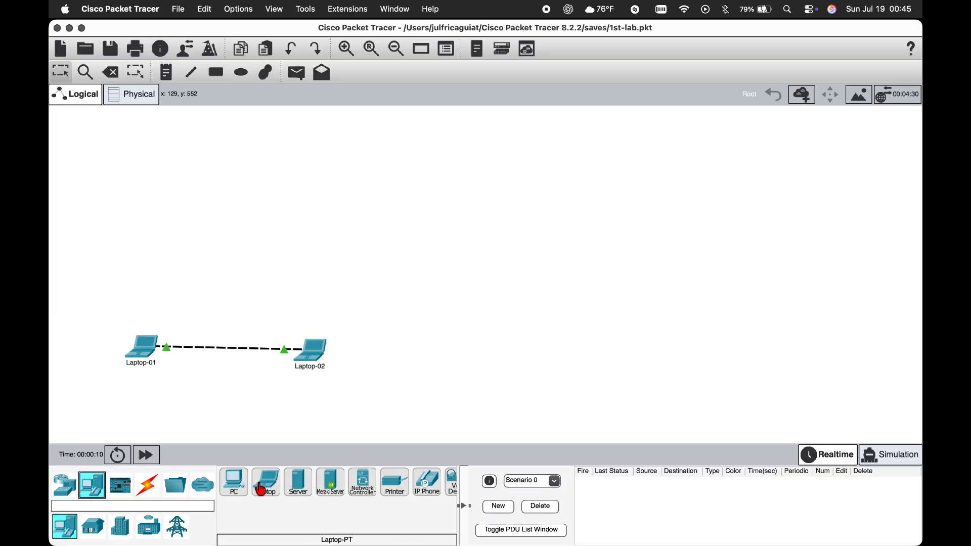
drag(263, 488, 435, 361)
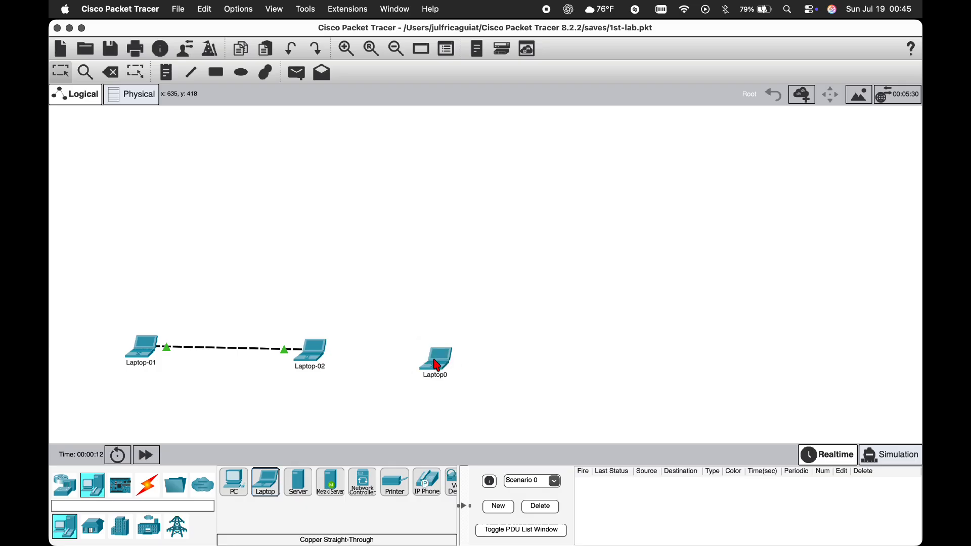
drag(232, 483, 577, 372)
drag(394, 483, 736, 375)
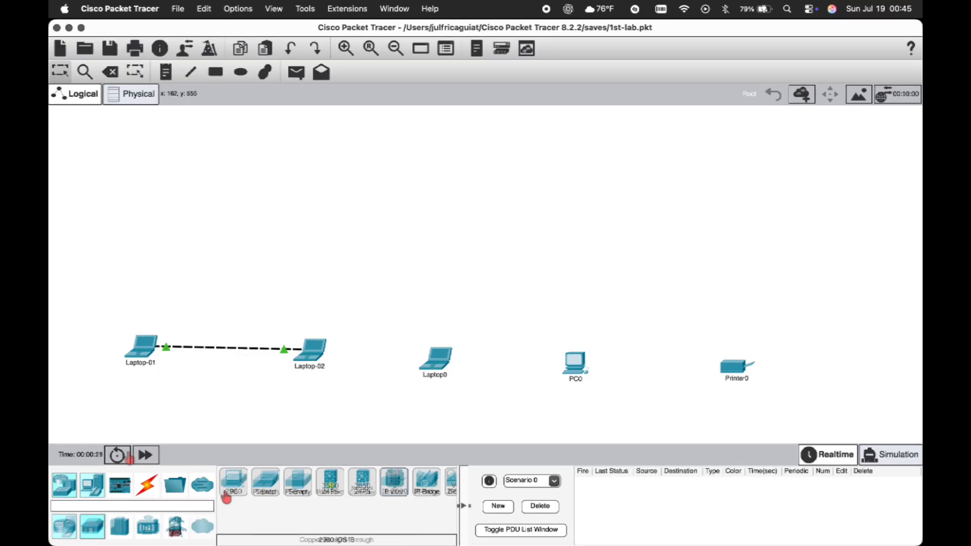
Place a 2960 switch above the row of devices and delete the cable between Laptop-01 and Laptop-02.
drag(232, 483, 504, 194)
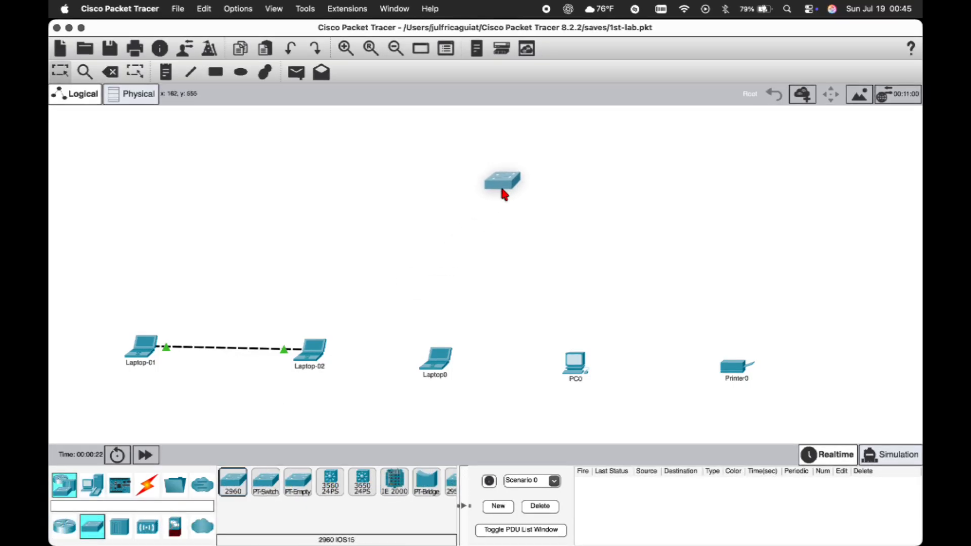
click(501, 192)
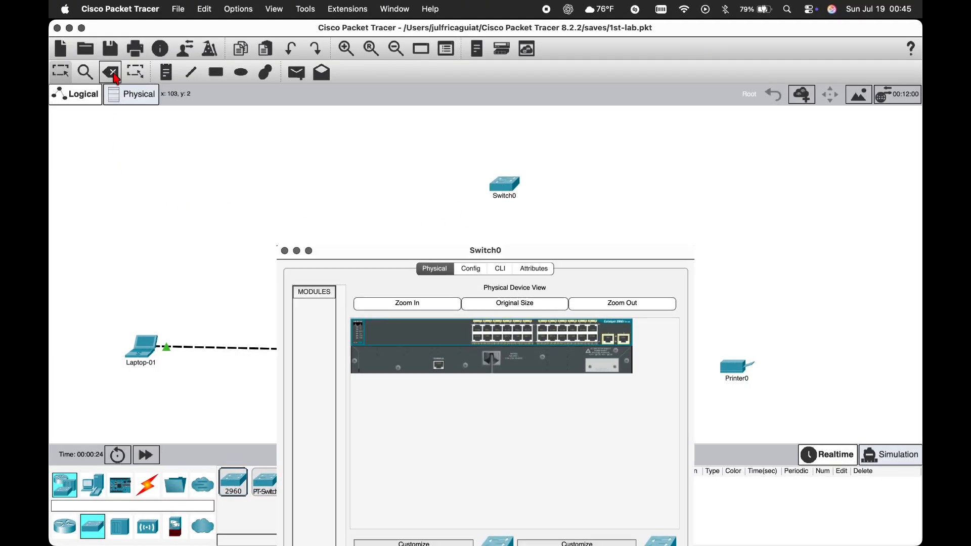
click(115, 76)
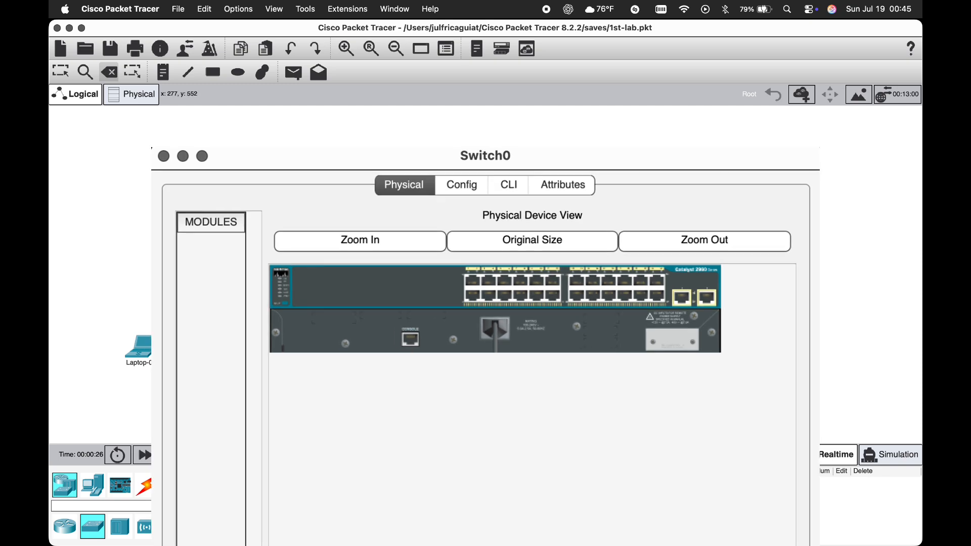
Connect Laptop-01's FastEthernet0 to the switch's FastEthernet0/1 with a copper straight-through cable.
click(147, 485)
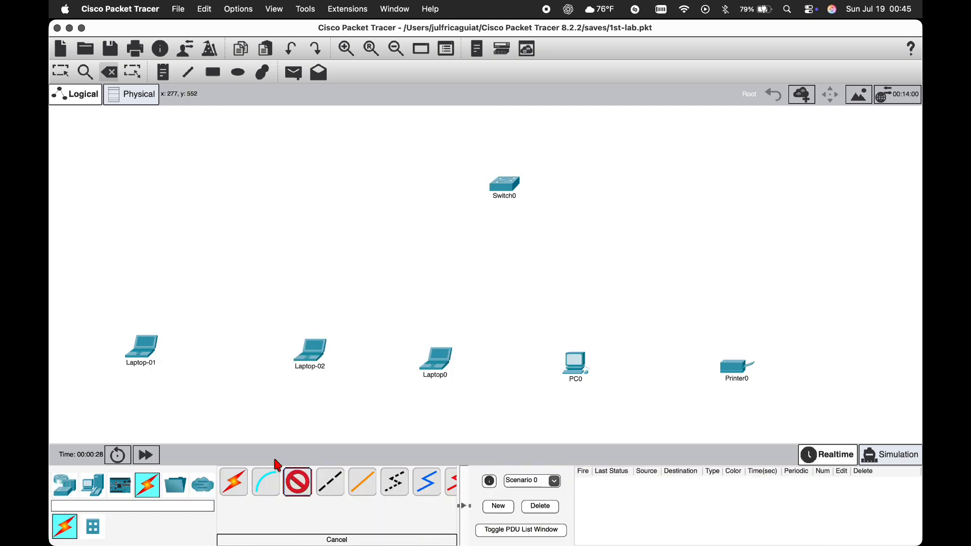
click(147, 352)
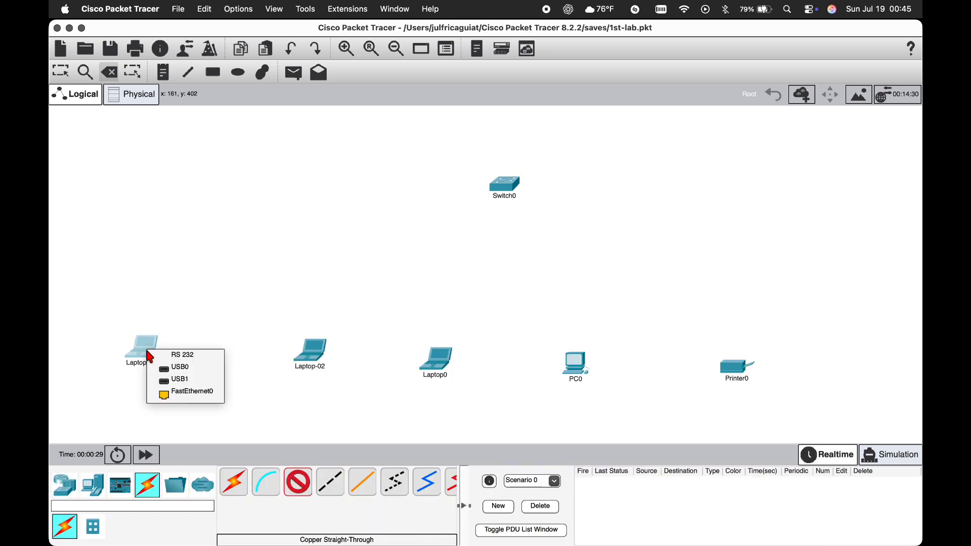
click(177, 392)
click(503, 186)
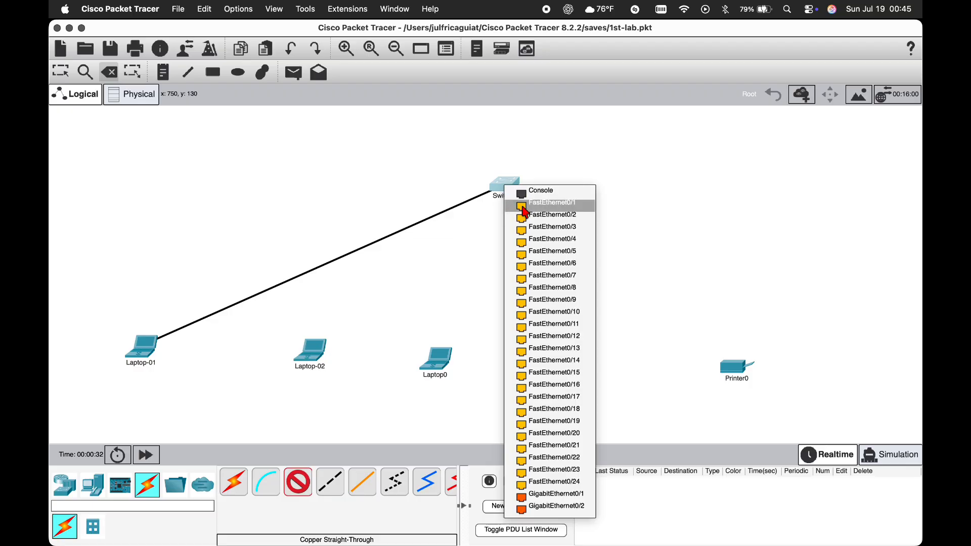
click(525, 206)
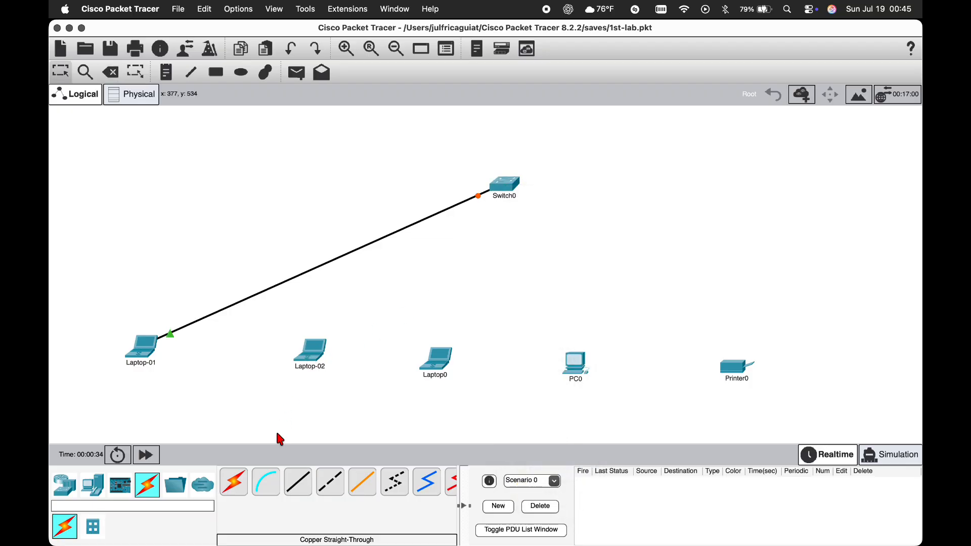
Connect Laptop-02's FastEthernet0 to the switch's FastEthernet0/2 with a copper straight-through cable.
click(298, 482)
click(318, 352)
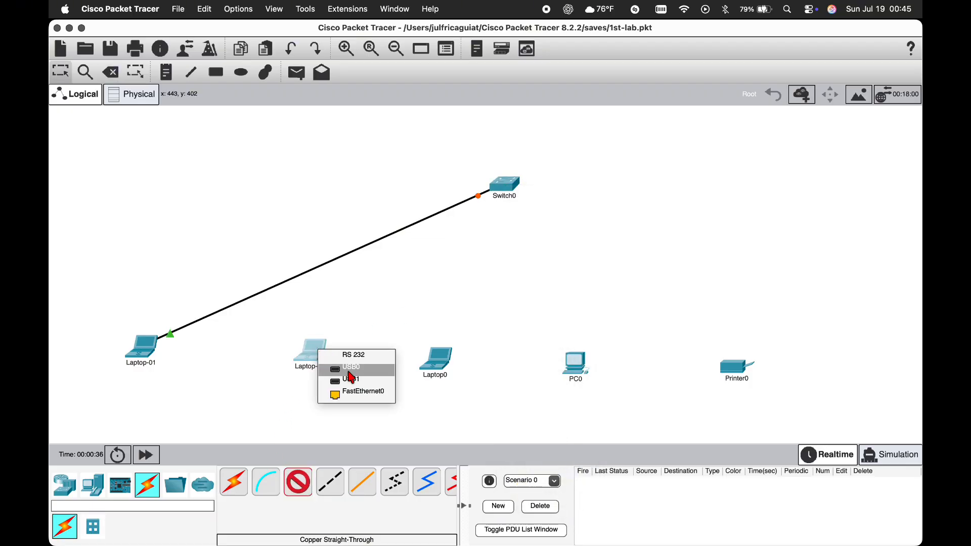
click(350, 394)
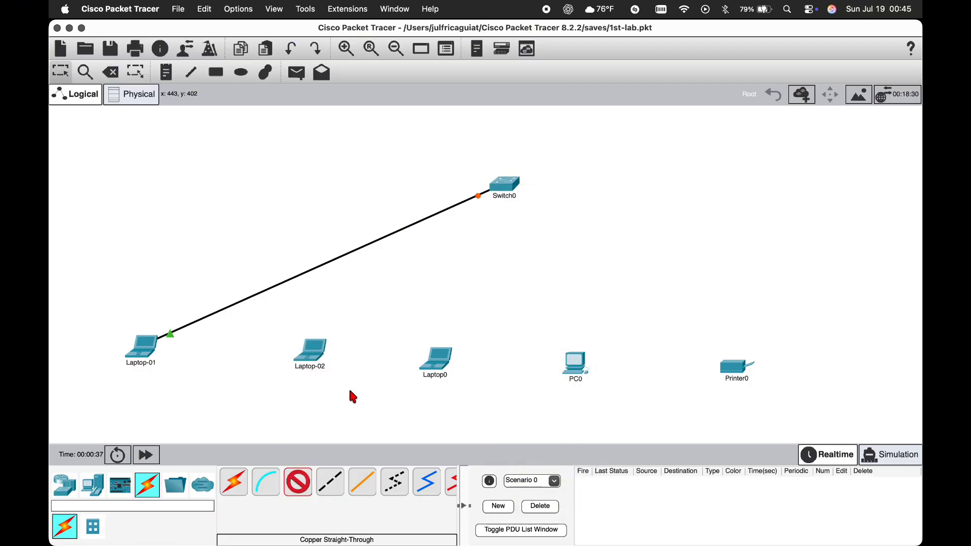
click(503, 186)
click(524, 207)
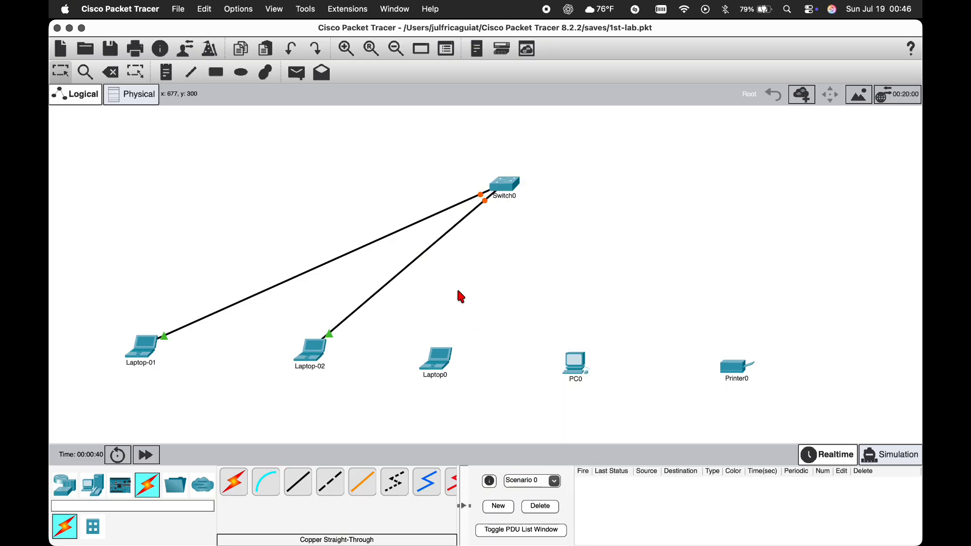
Connect Laptop0's FastEthernet0 to the switch's FastEthernet0/3 with a copper straight-through cable.
click(298, 482)
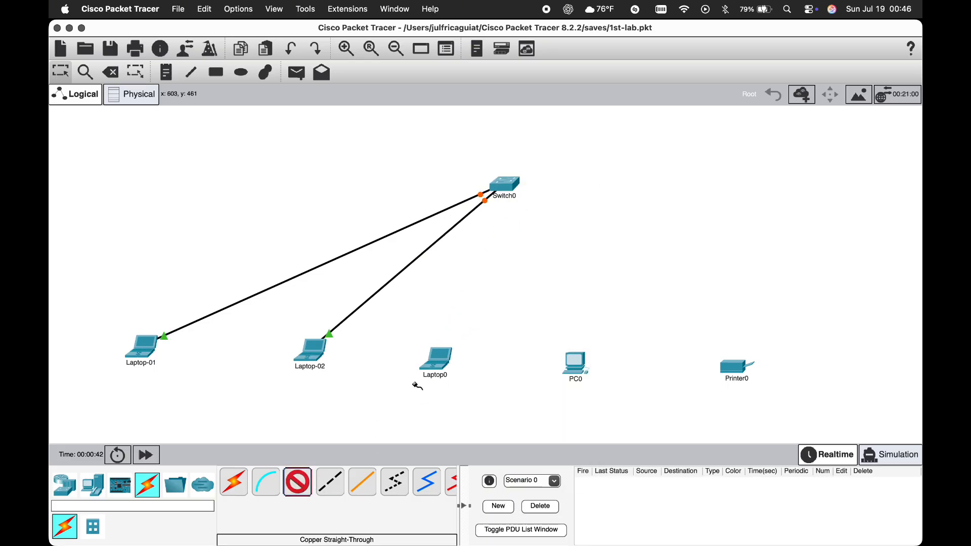
click(435, 361)
click(466, 397)
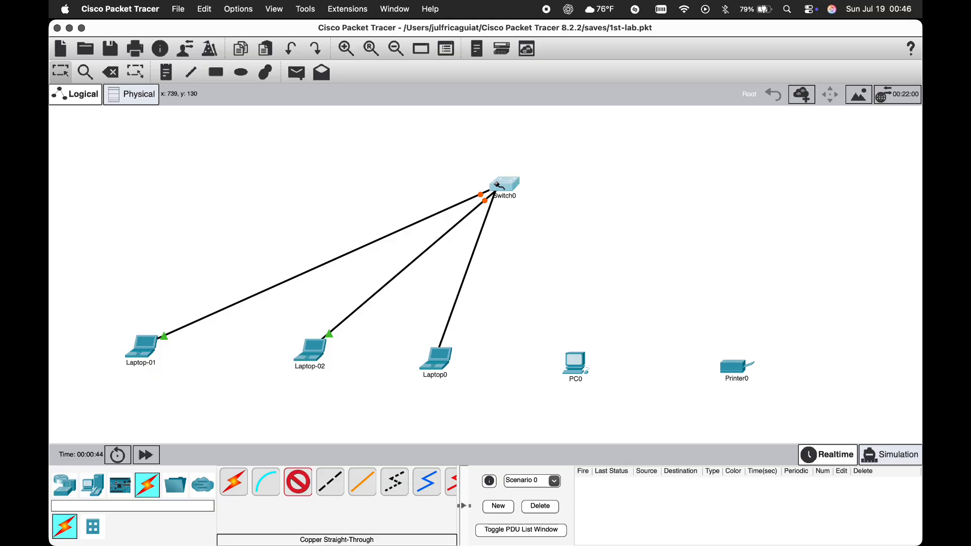
click(498, 186)
click(517, 219)
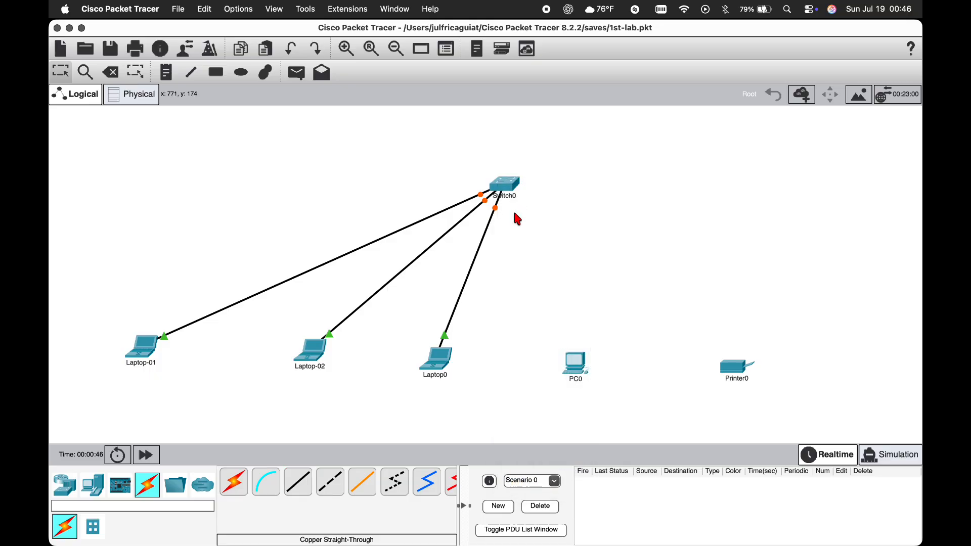
Connect PC0's FastEthernet0 to the switch's FastEthernet0/4 with a copper straight-through cable.
click(298, 482)
click(580, 366)
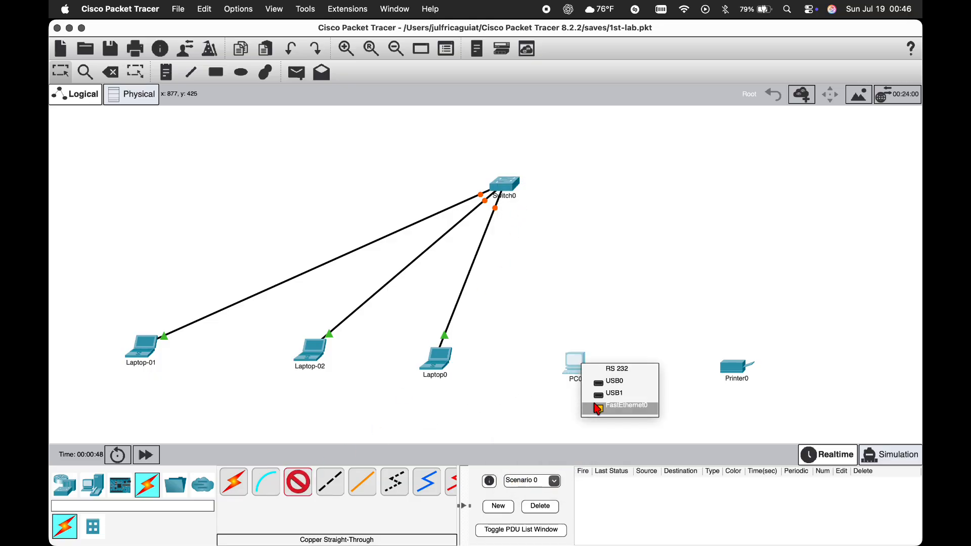
click(621, 406)
click(498, 186)
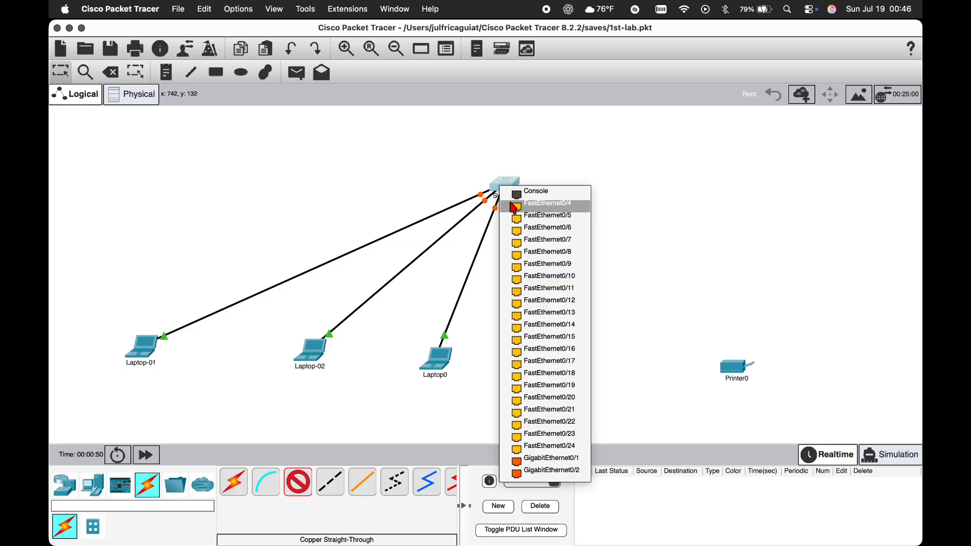
click(524, 213)
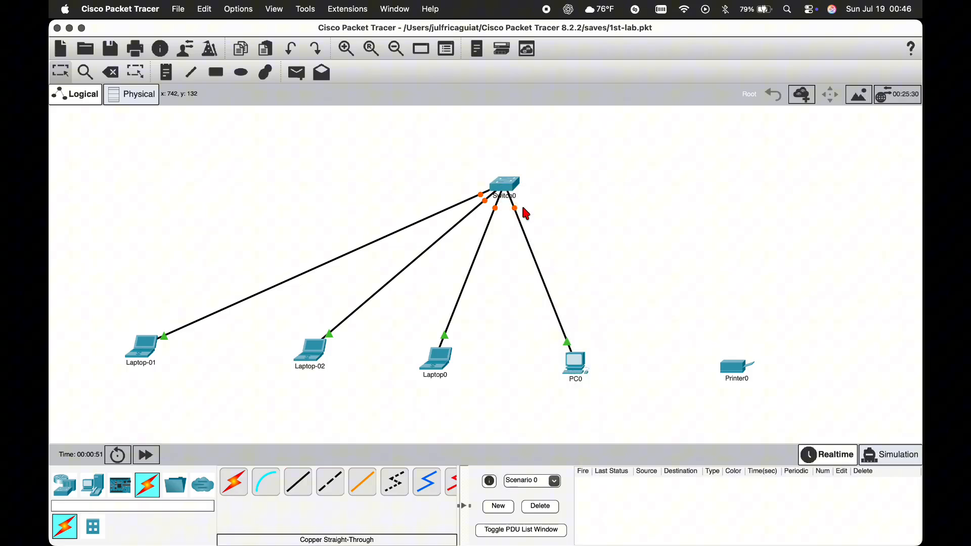
Connect Printer0's FastEthernet0 to the switch's FastEthernet0/5 with a copper straight-through cable.
click(299, 482)
click(733, 374)
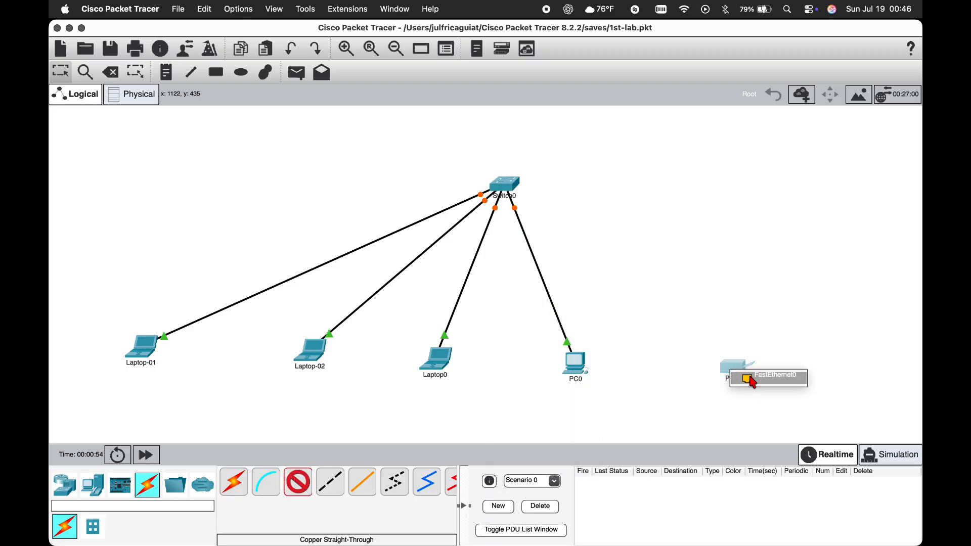
click(771, 376)
click(508, 185)
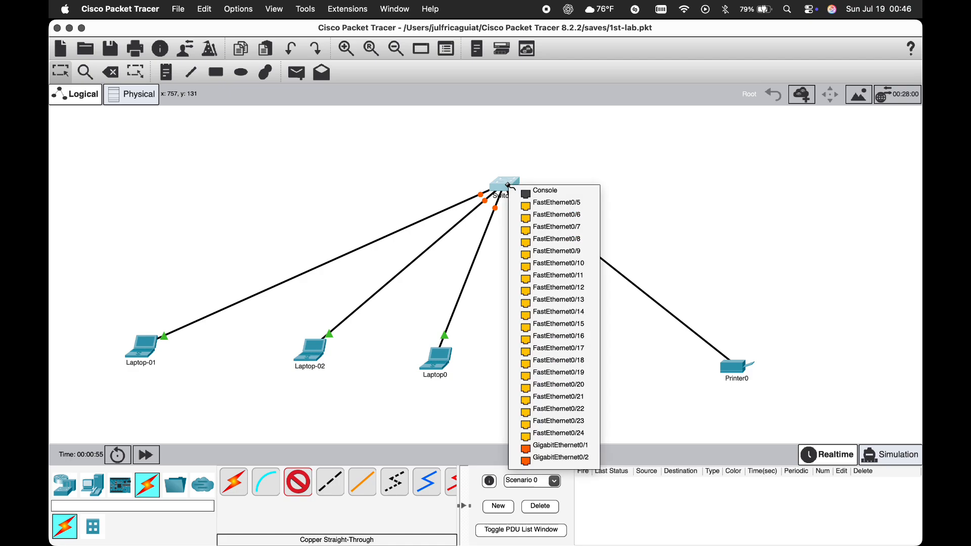
click(536, 204)
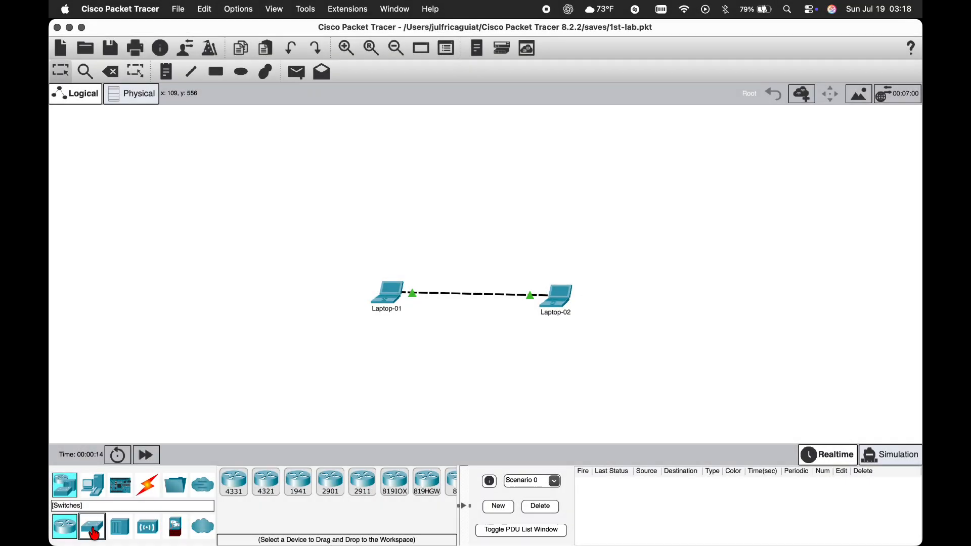
Place a 2960 switch above and between the two connected laptops in the 1st-lab workspace.
click(93, 533)
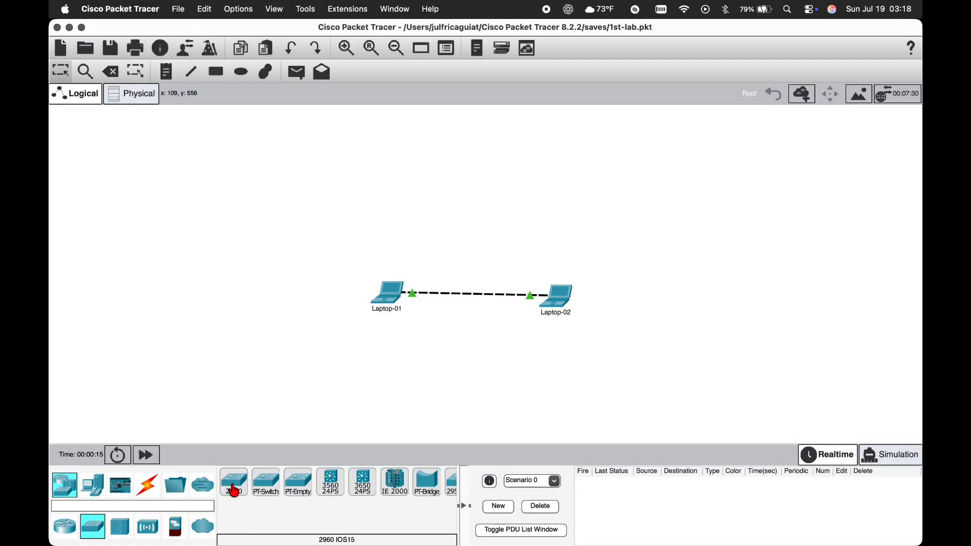
click(234, 483)
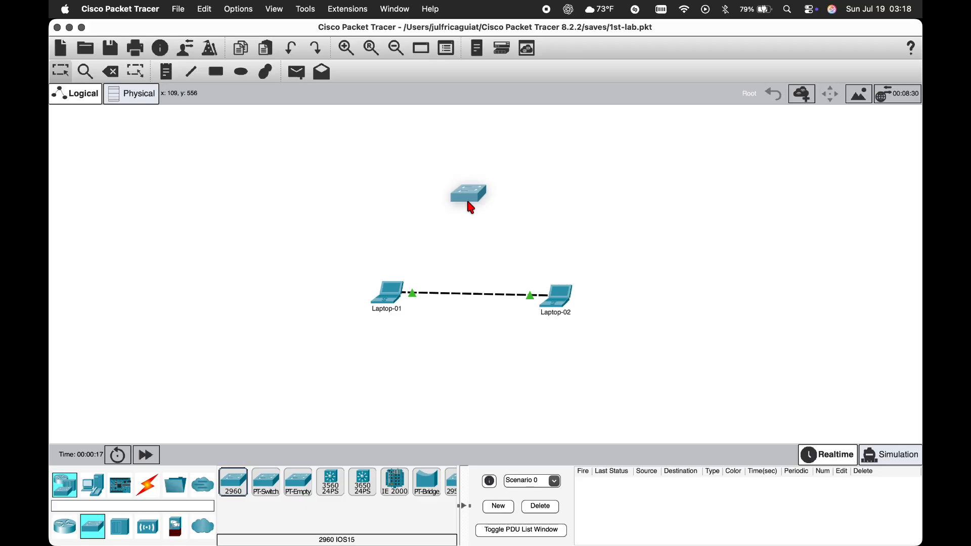
click(472, 209)
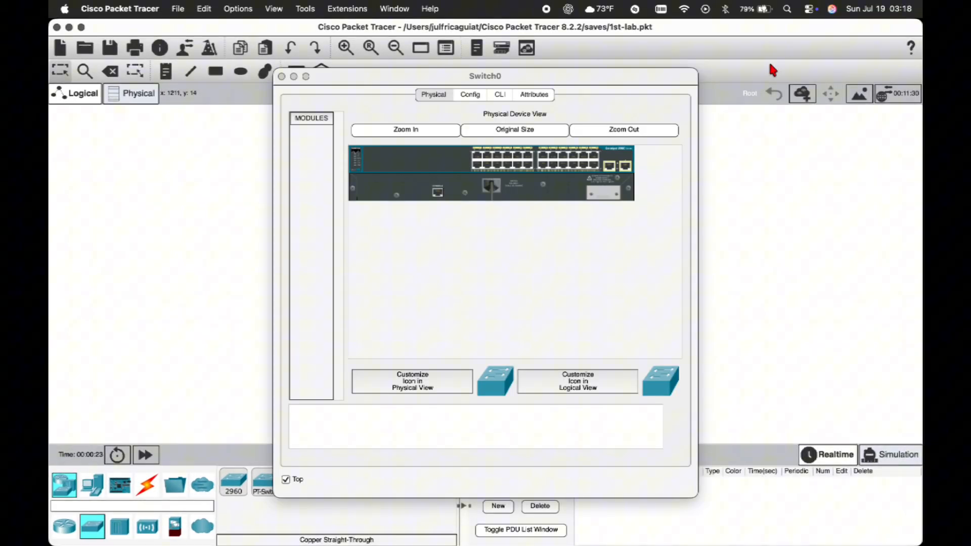
Move the switch's window clear of the topology and set the switch's display name to SW-01.
drag(683, 80, 358, 104)
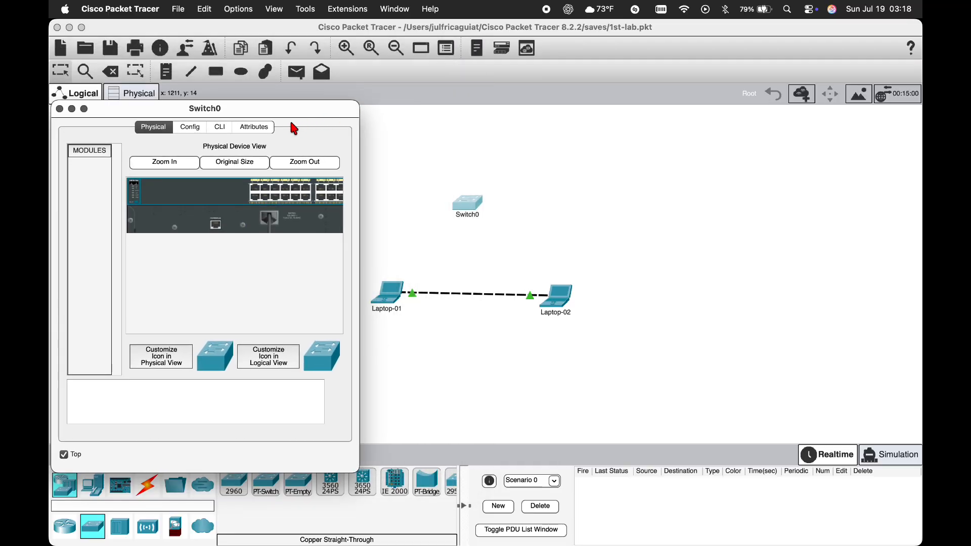
click(188, 129)
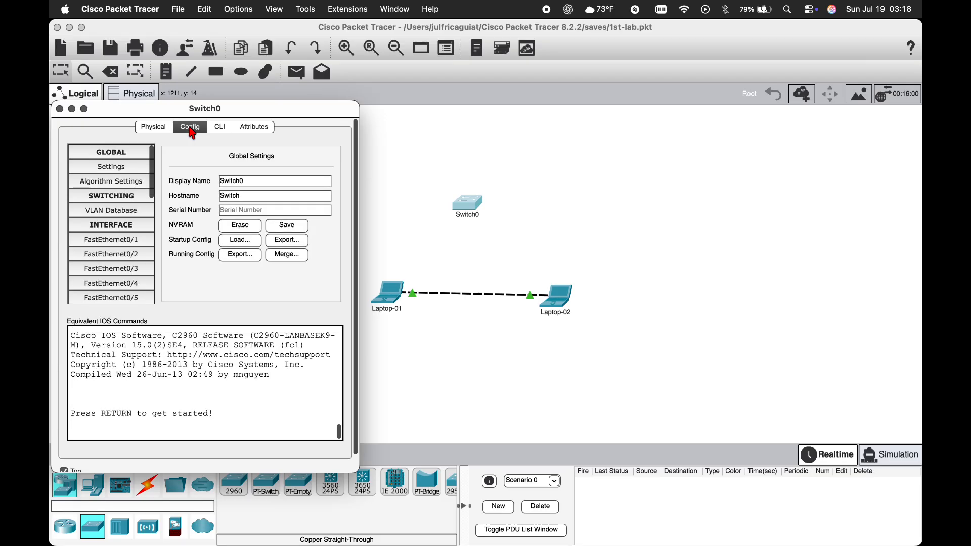
double_click(237, 180)
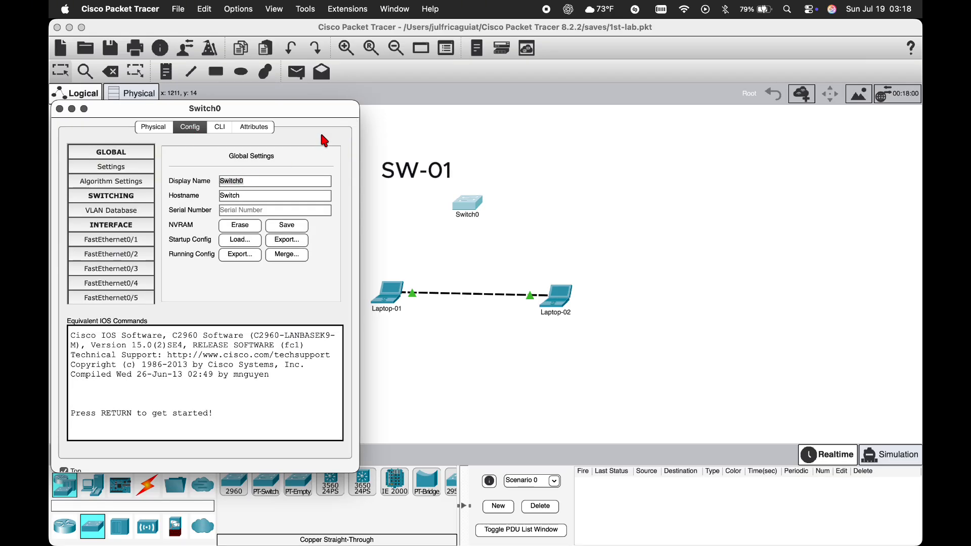
text(SW-01)
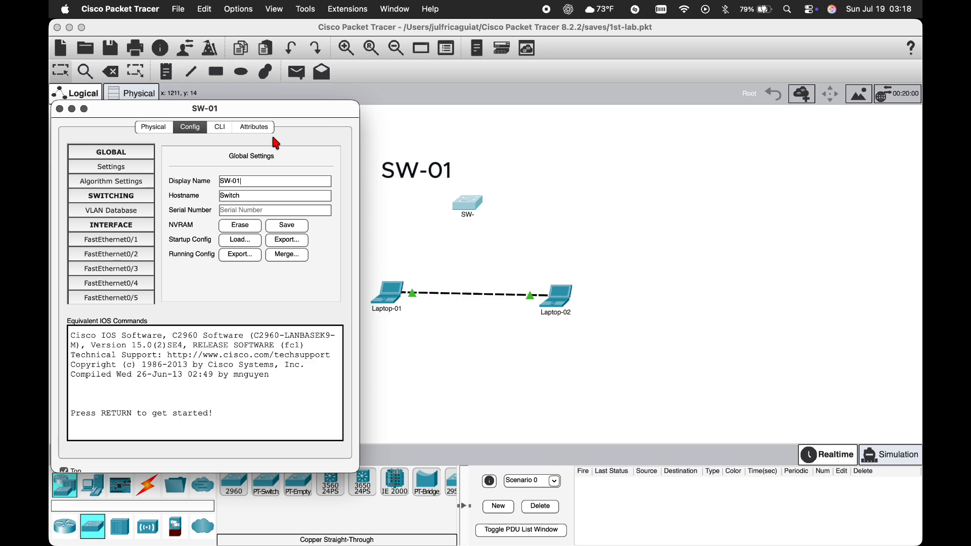
Start a command-line session on SW-01 and enter privileged EXEC mode with the enable command.
click(221, 129)
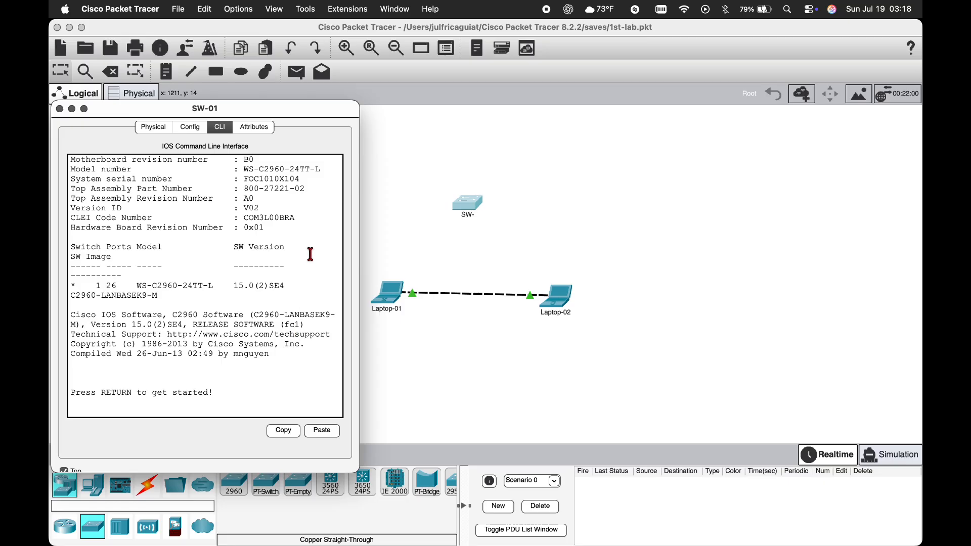
key(Return)
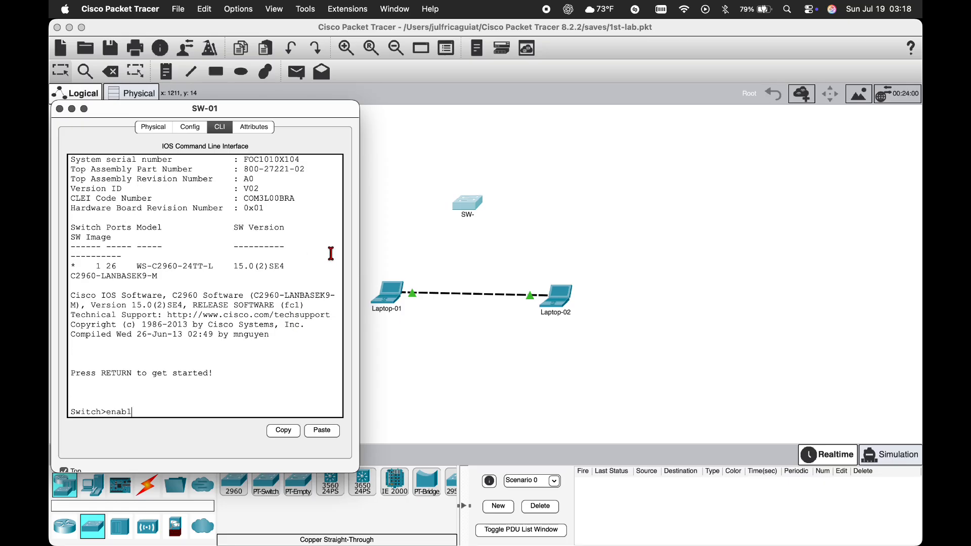
text(enable)
key(Return)
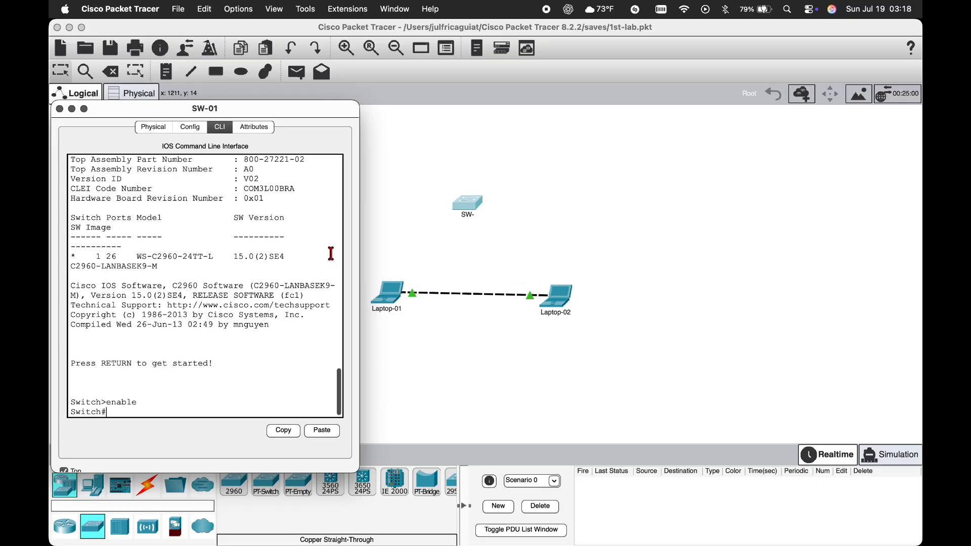
Enter global configuration mode with configure terminal and set the switch's hostname to SW-01.
text(configu)
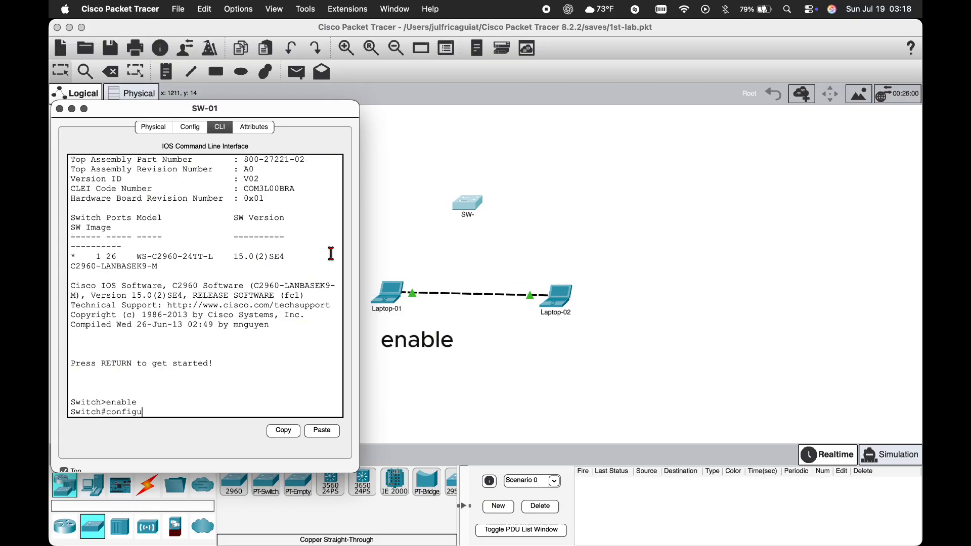
text(re terminal)
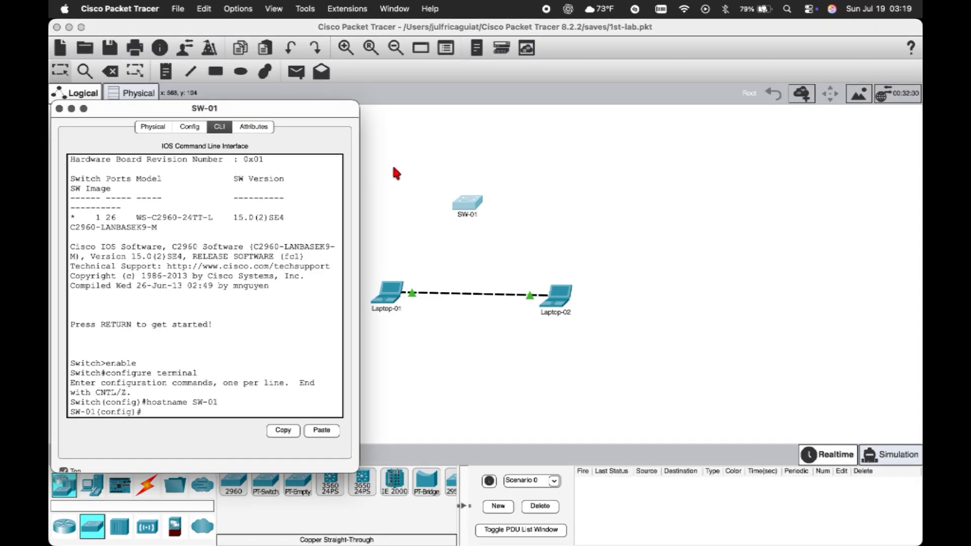
Delete the cross-over cable that links Laptop-01 directly to Laptop-02.
click(111, 73)
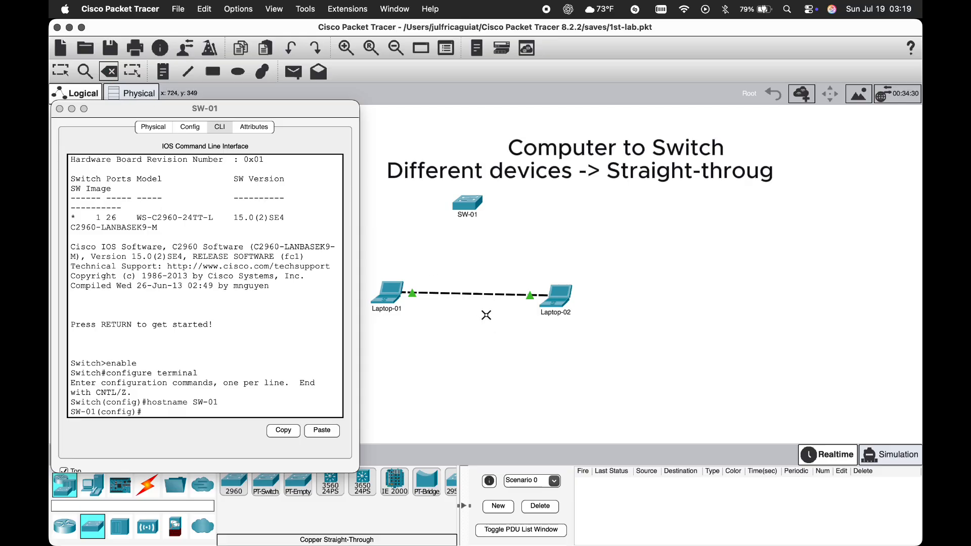
click(466, 295)
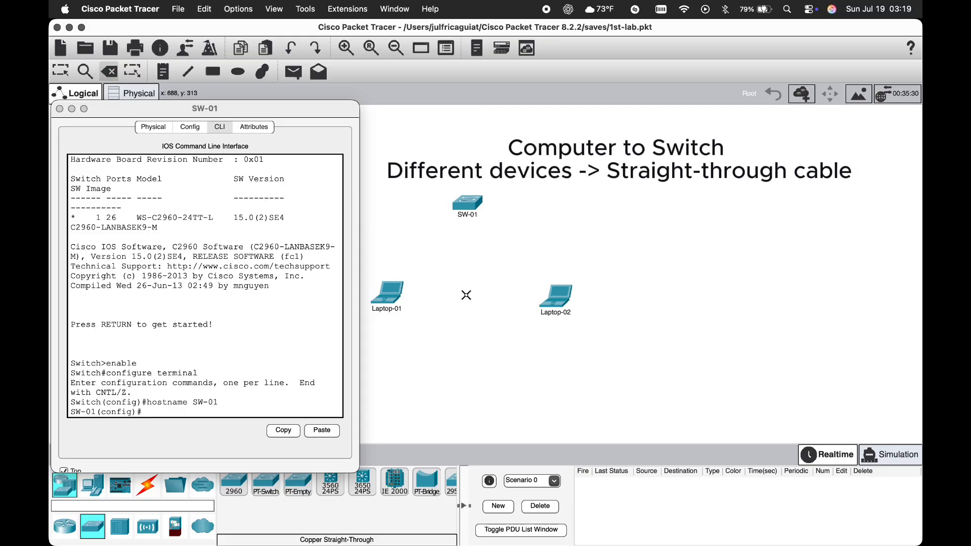
Connect Laptop-01's FastEthernet0 to SW-01's FastEthernet0/1 with a copper straight-through cable.
drag(245, 113, 246, 104)
click(147, 486)
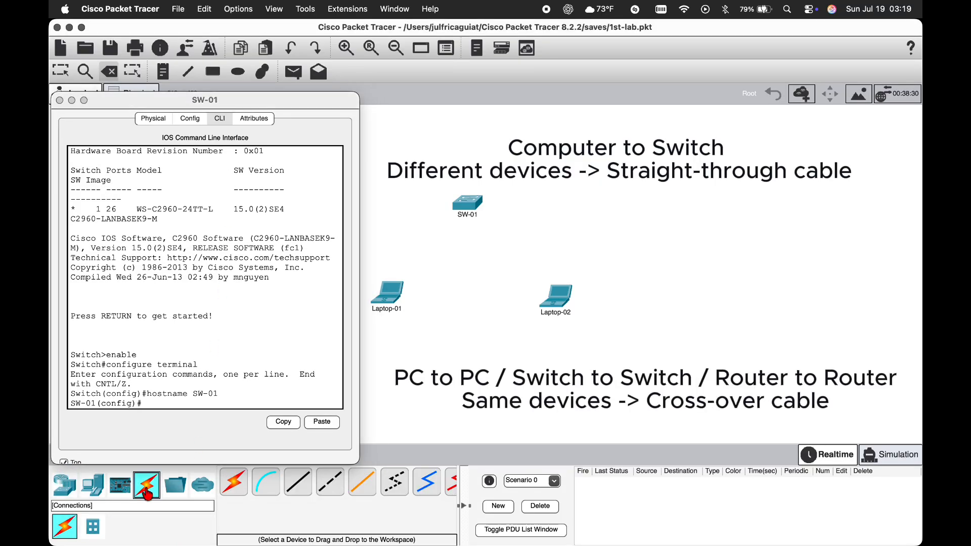
click(298, 485)
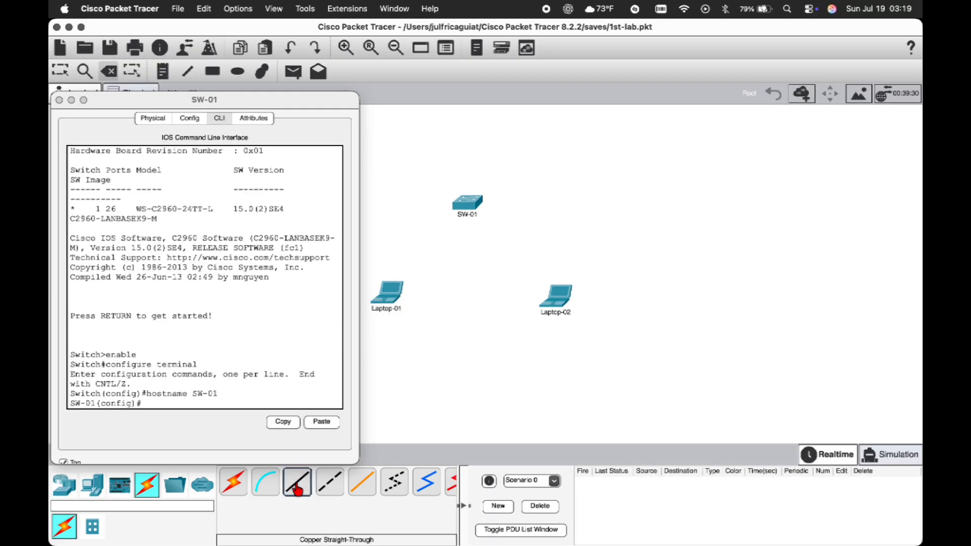
click(391, 294)
click(430, 336)
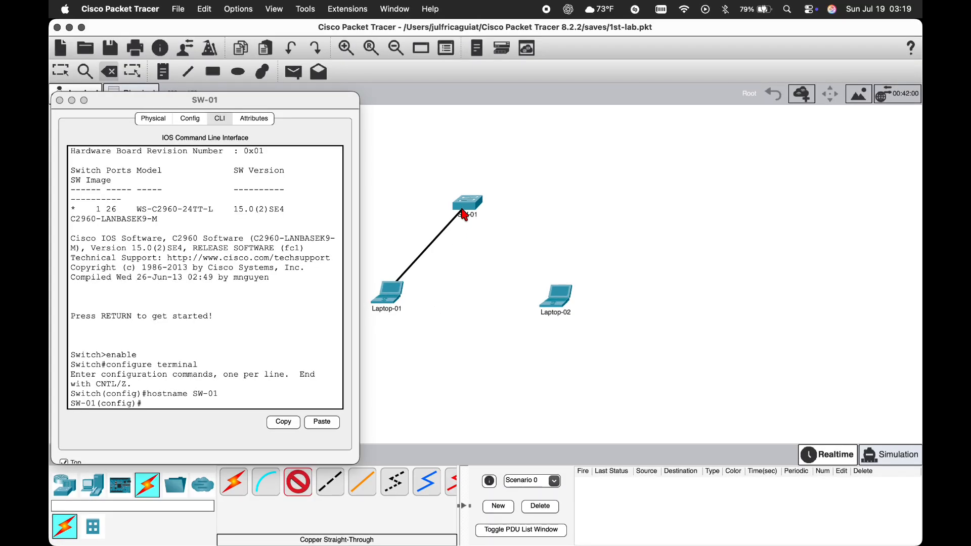
click(466, 208)
click(482, 223)
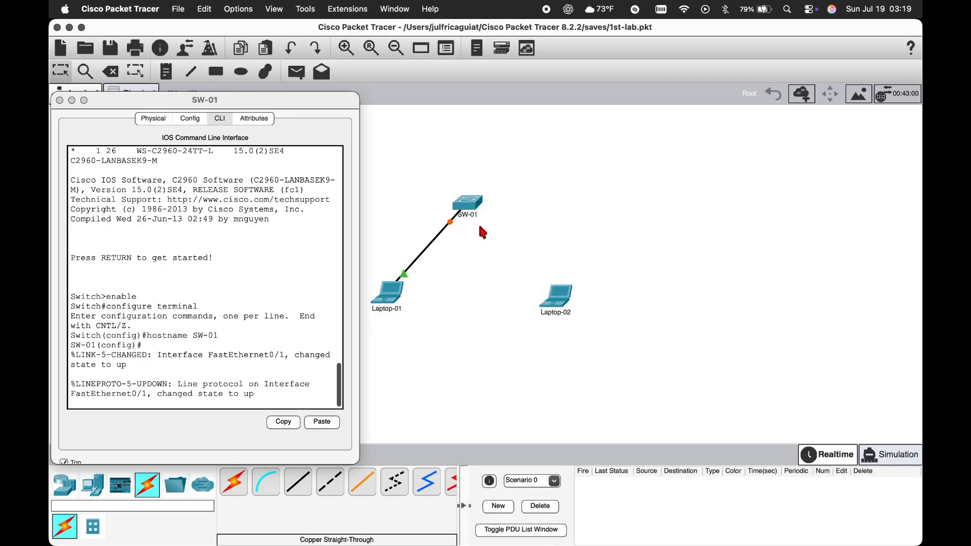
Connect Laptop-02's FastEthernet0 to SW-01's FastEthernet0/2 with a copper straight-through cable.
click(298, 483)
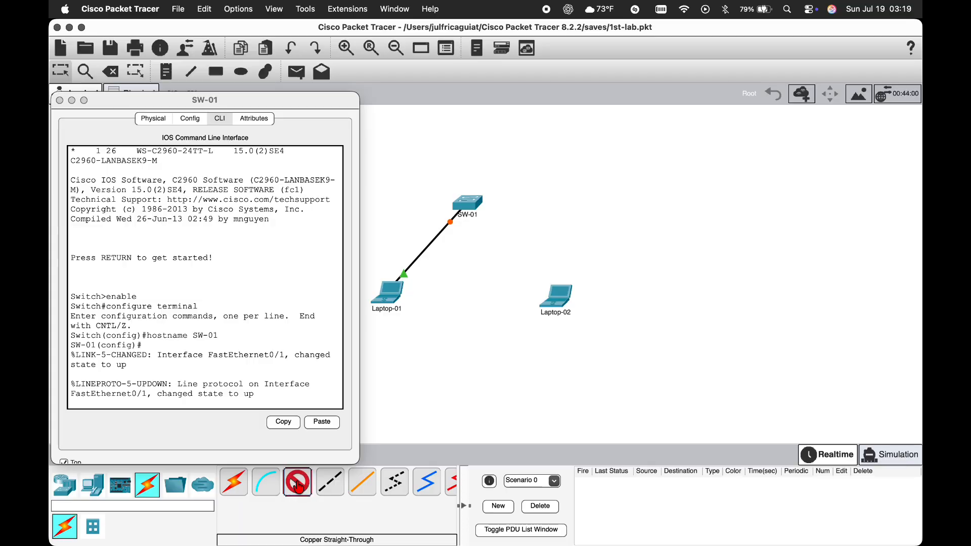
click(556, 295)
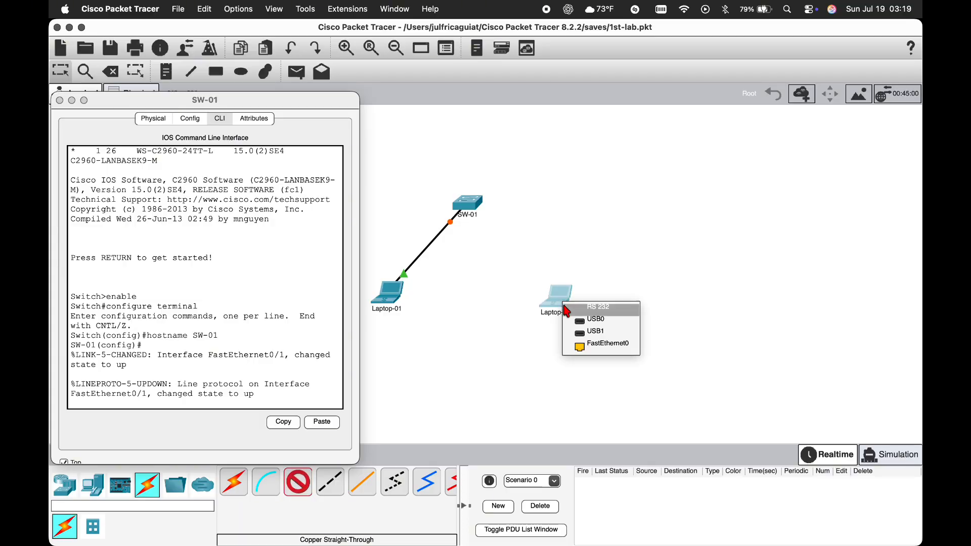
click(581, 347)
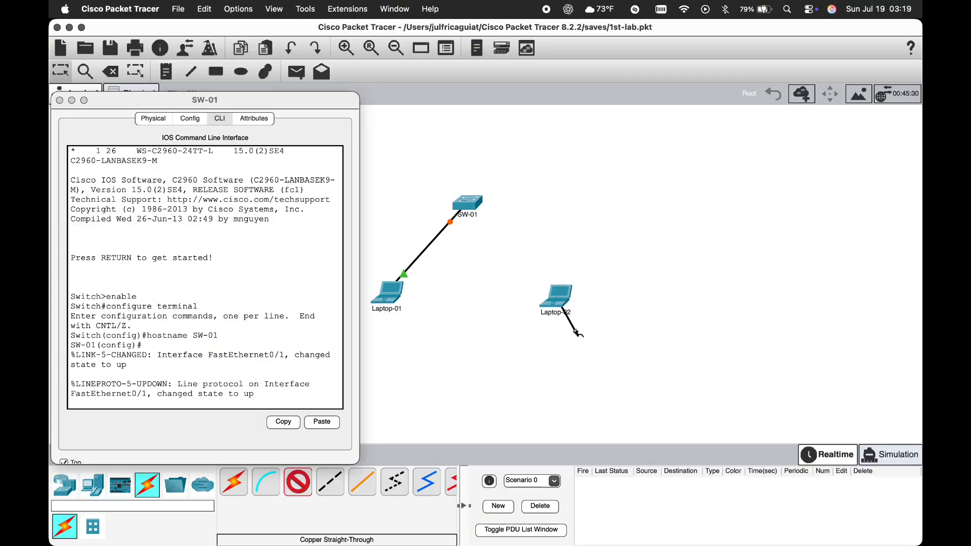
click(468, 203)
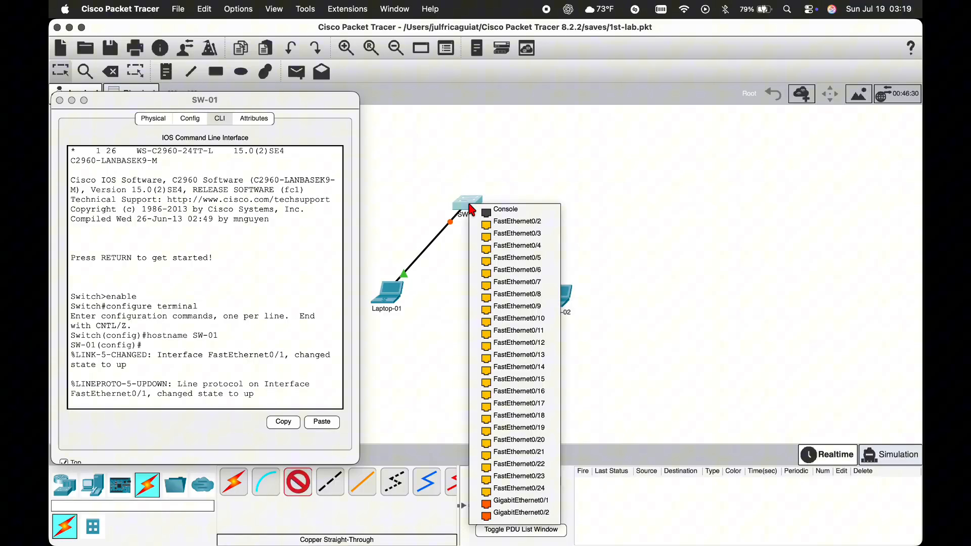
click(487, 227)
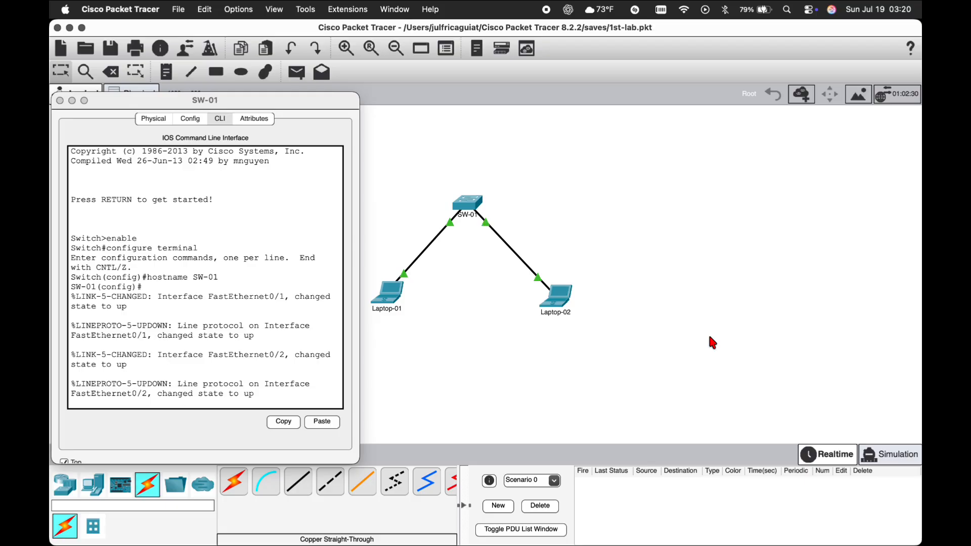
Shrink Laptop-01's window clear of the topology and ping 192.168.1.20 from its Command Prompt.
click(399, 304)
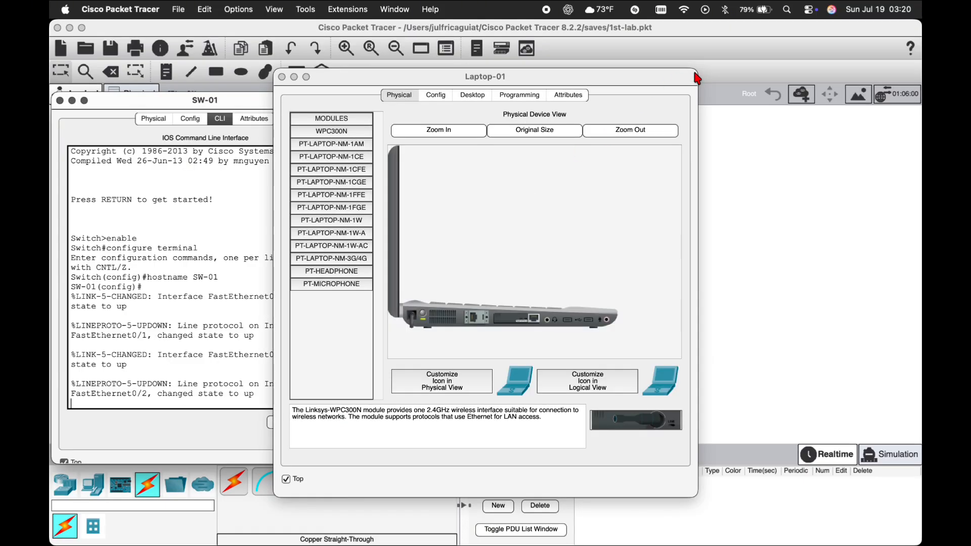
drag(696, 69, 362, 70)
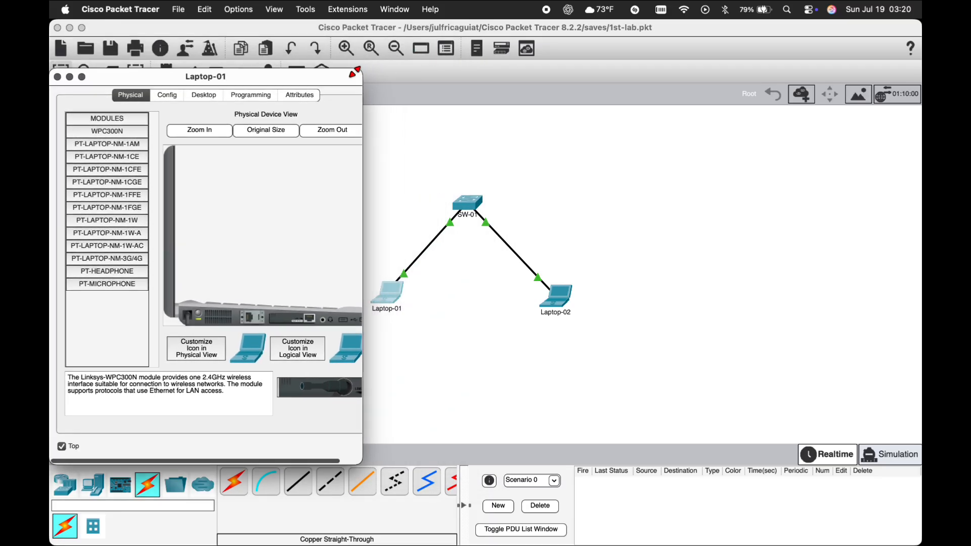
click(216, 95)
click(319, 141)
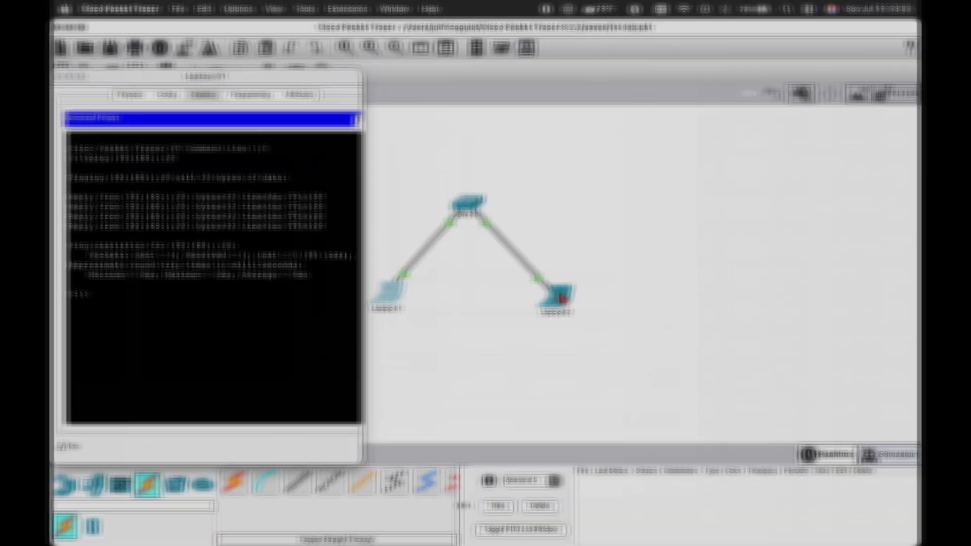
Fit Laptop-02's window beside the topology and ping 192.168.1.10 from its Command Prompt.
click(563, 299)
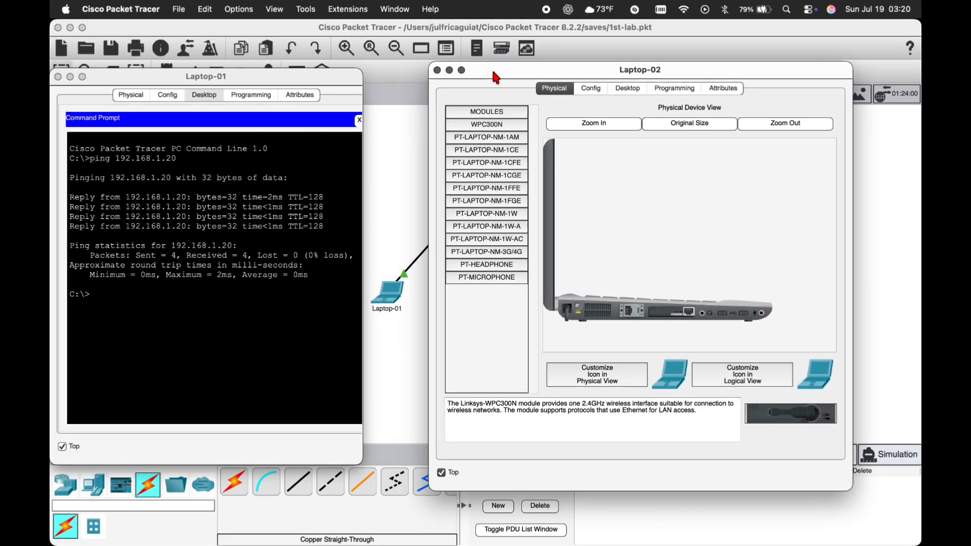
drag(506, 76, 566, 72)
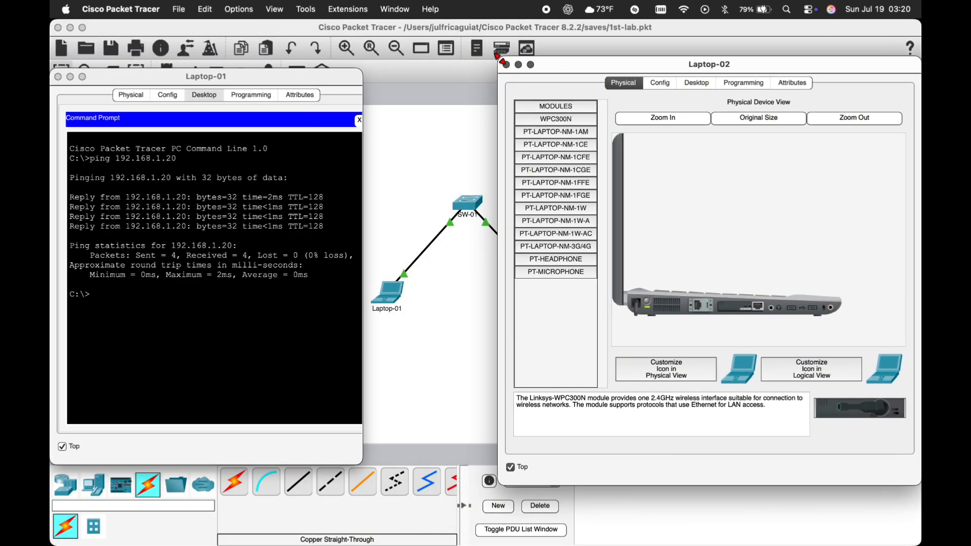
drag(506, 66, 596, 96)
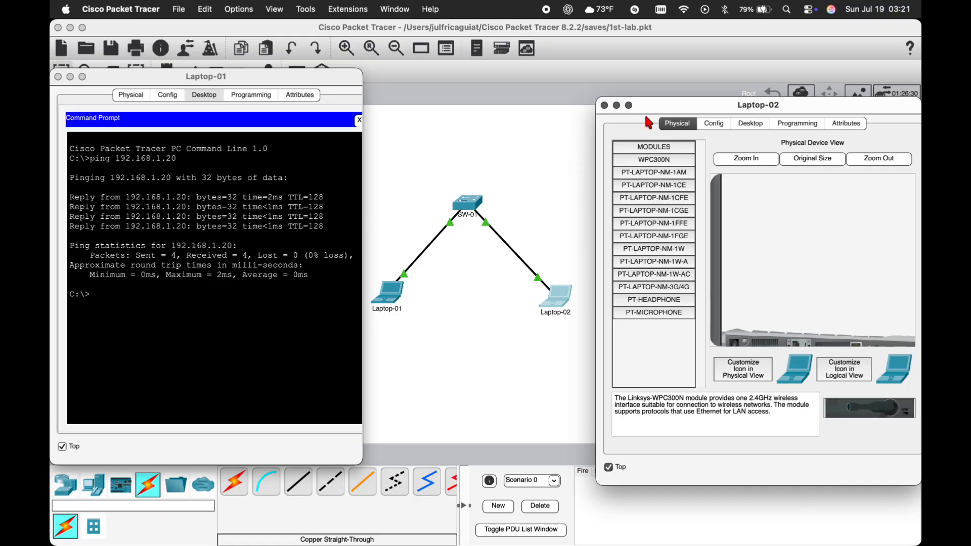
click(752, 124)
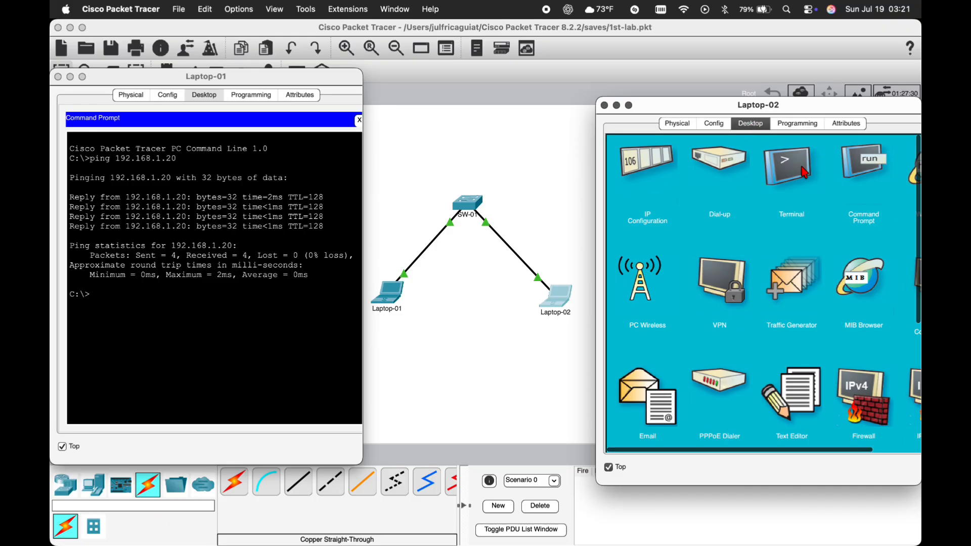
click(860, 165)
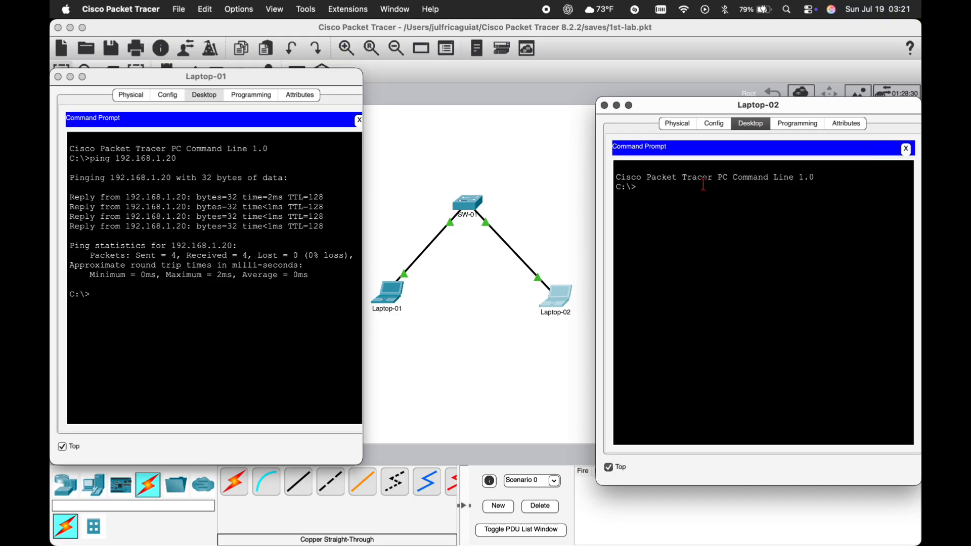
click(683, 186)
text(ping)
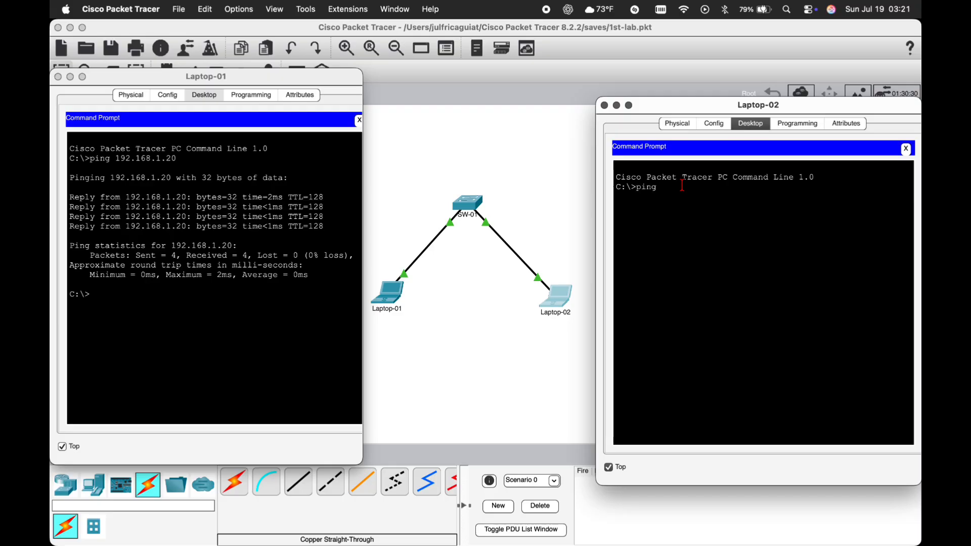
text( 192.168.1.10)
key(Return)
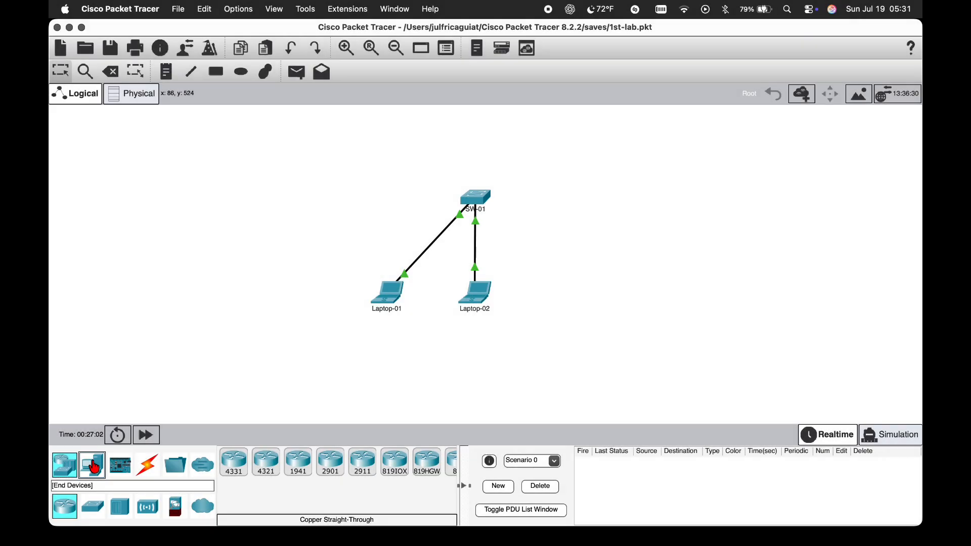
Place a PC beside Laptop-02 in the workspace and set its display name to PC-01.
click(94, 468)
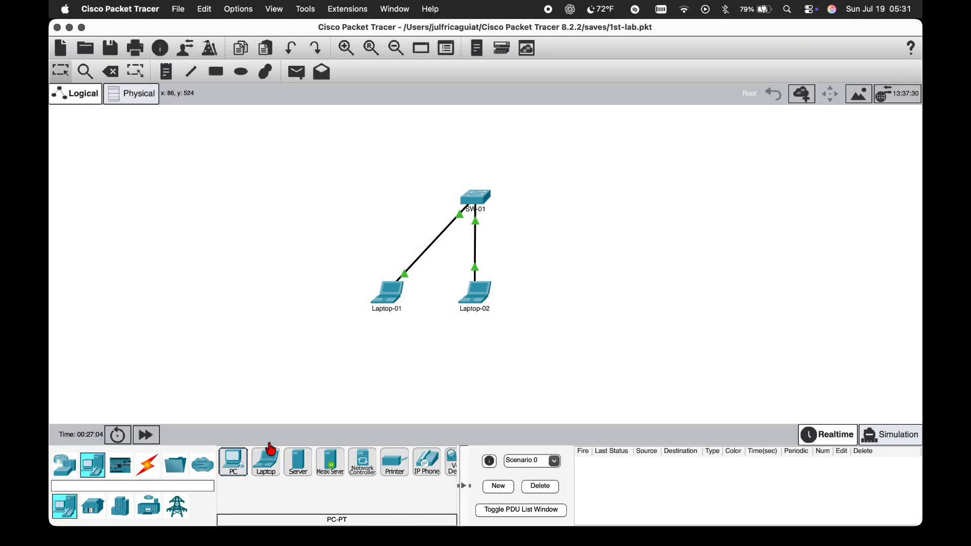
click(570, 301)
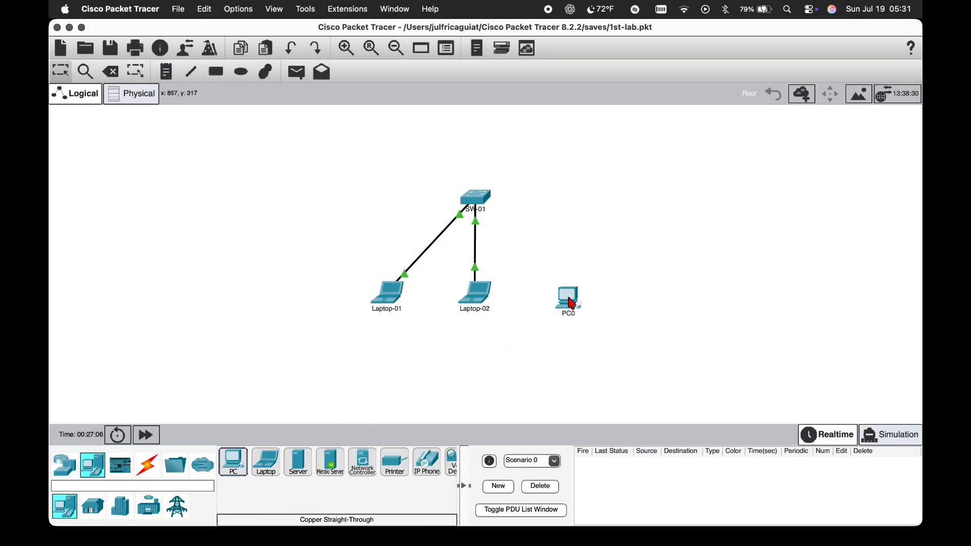
click(571, 303)
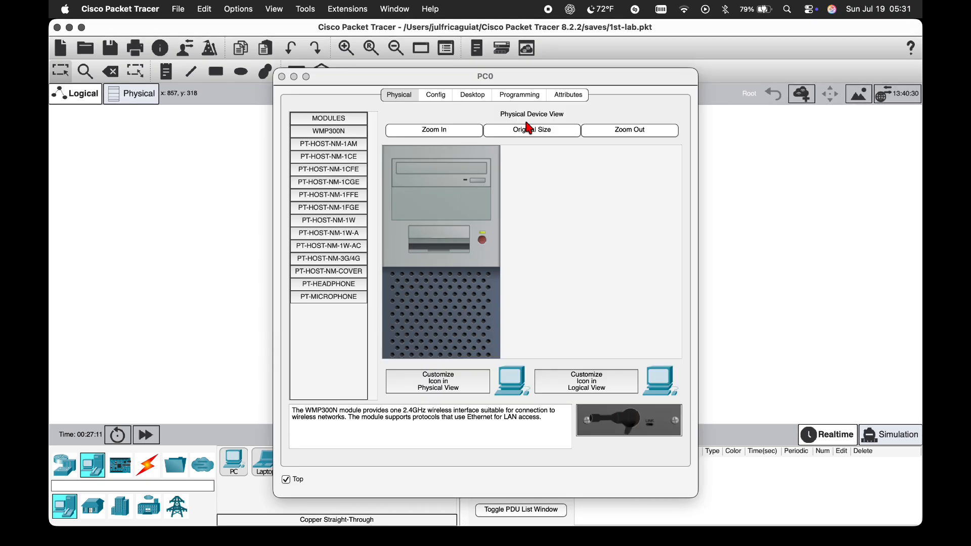
drag(595, 78, 379, 61)
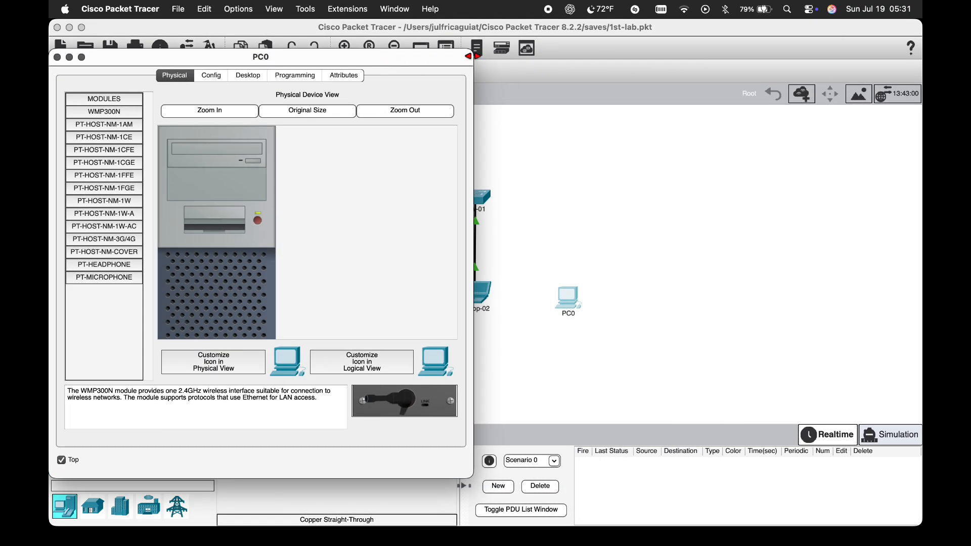
drag(468, 56, 360, 112)
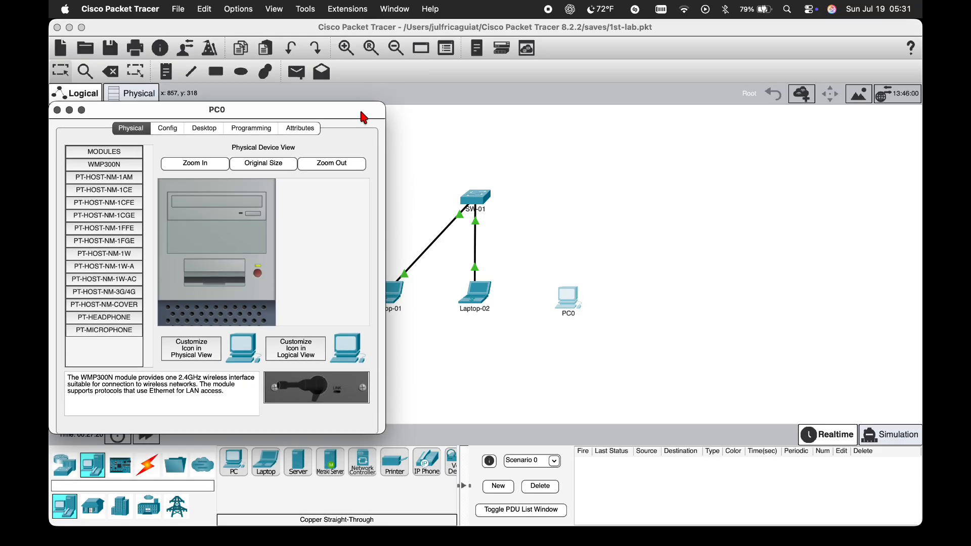
click(167, 130)
double_click(233, 182)
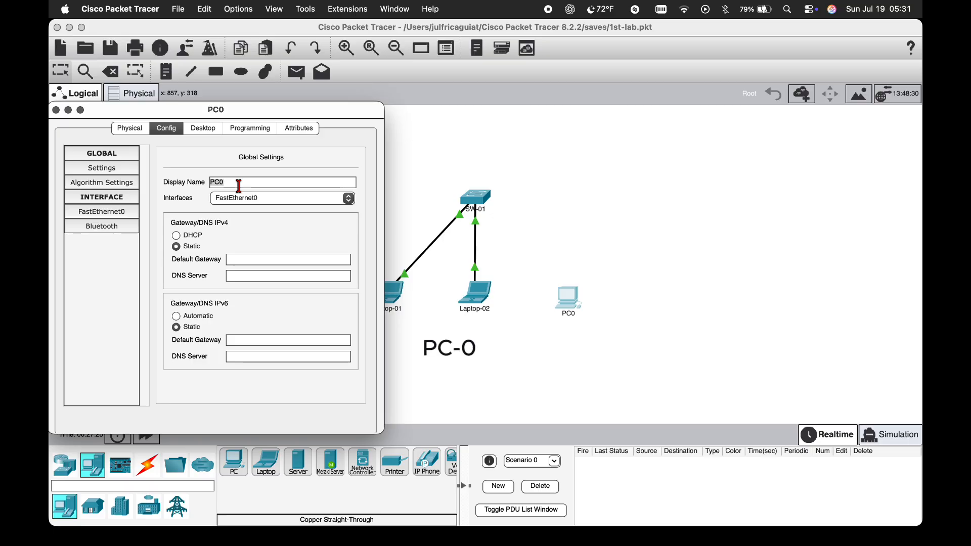
text(PC-01)
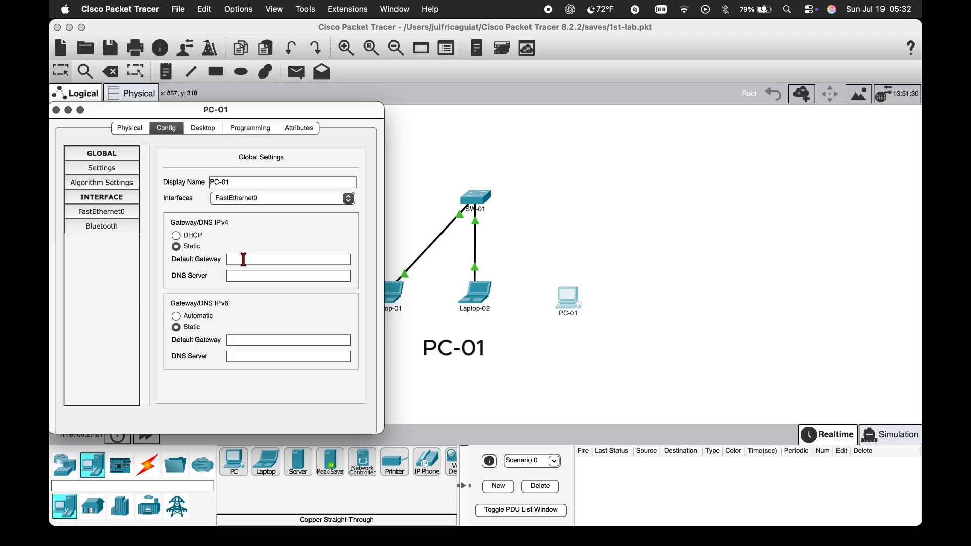
Give PC-01's FastEthernet0 the static IPv4 address 192.168.2.10 with subnet mask 255.255.255.0.
click(109, 214)
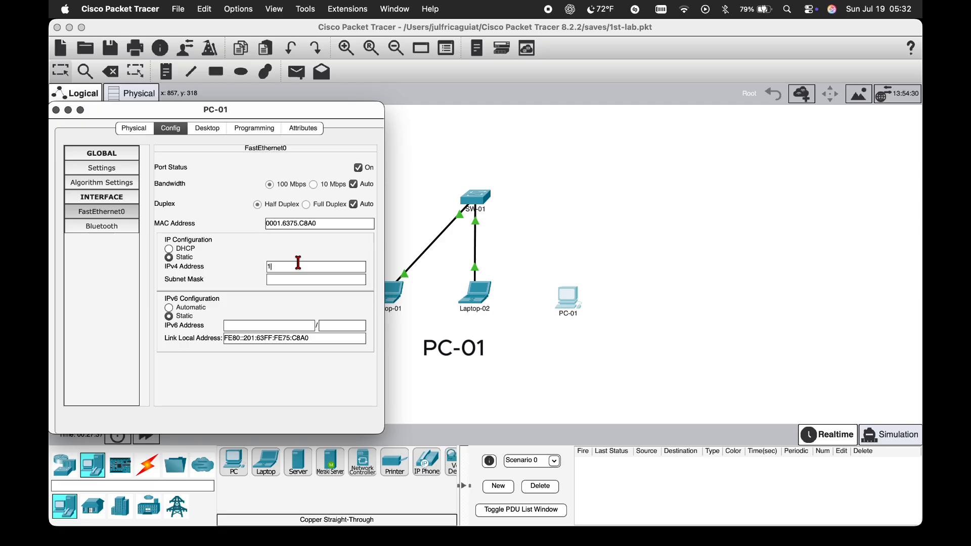
text(192.168.2.10)
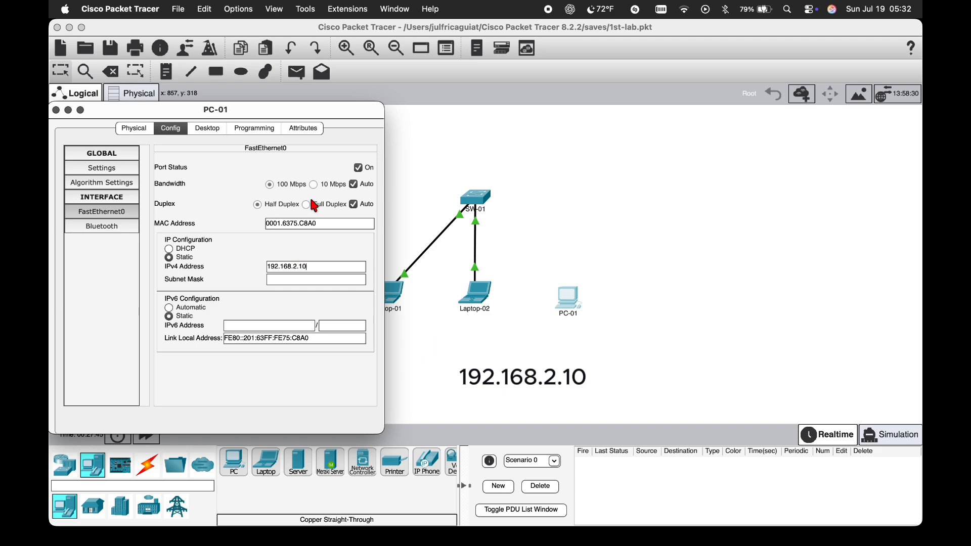
click(317, 278)
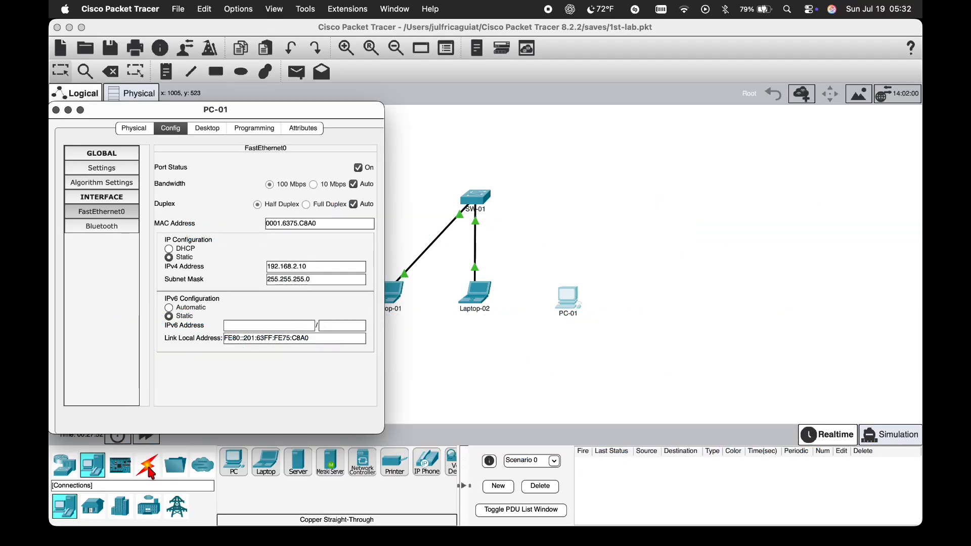
Connect PC-01's FastEthernet0 to SW-01's FastEthernet0/3 with a copper straight-through cable.
click(147, 466)
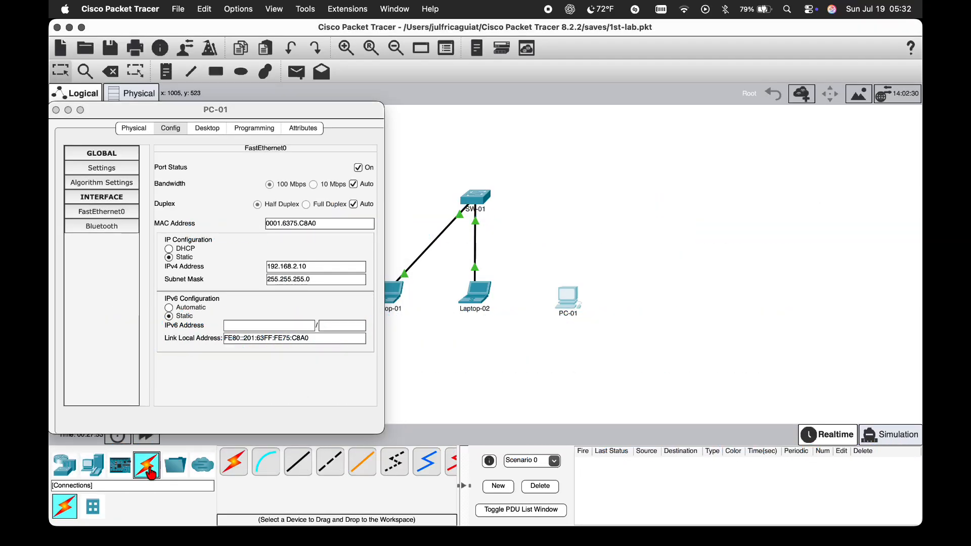
click(299, 465)
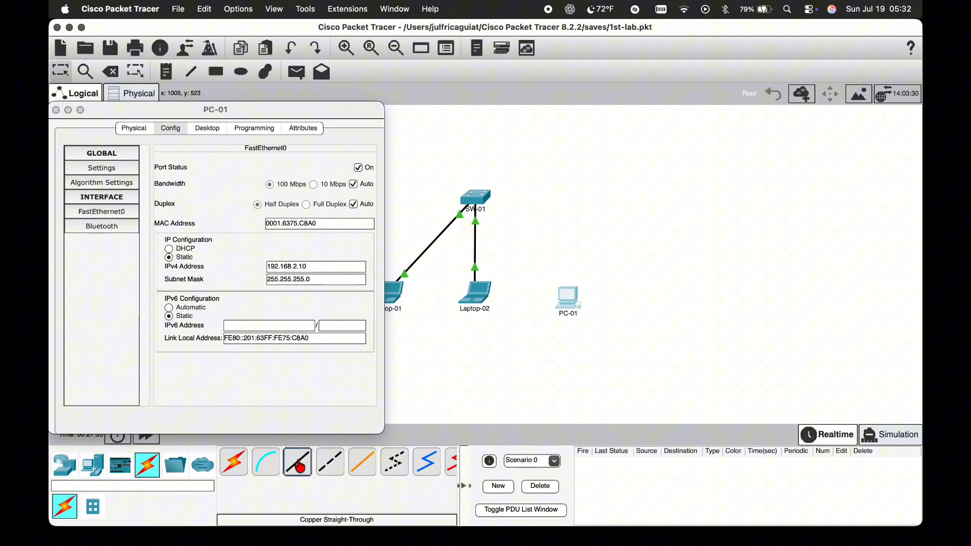
click(577, 303)
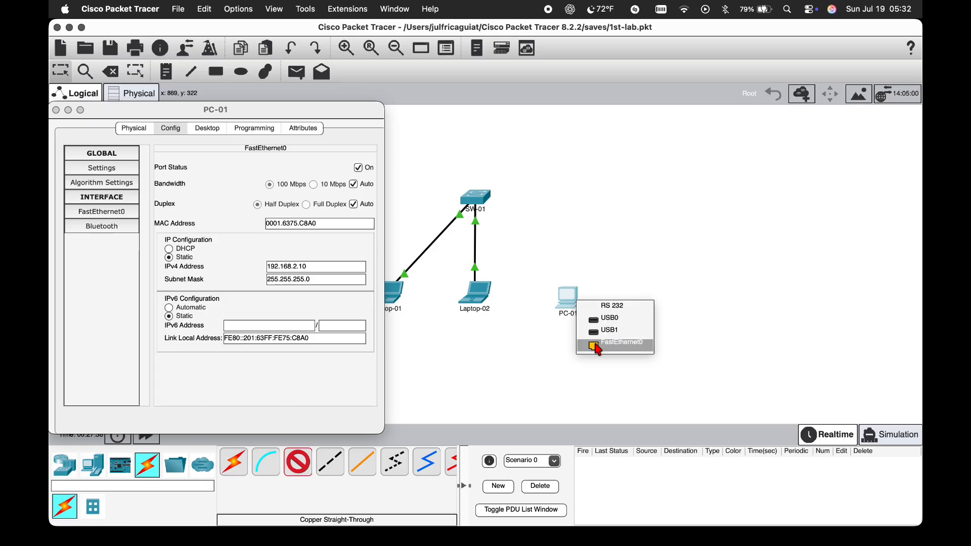
click(621, 342)
click(475, 199)
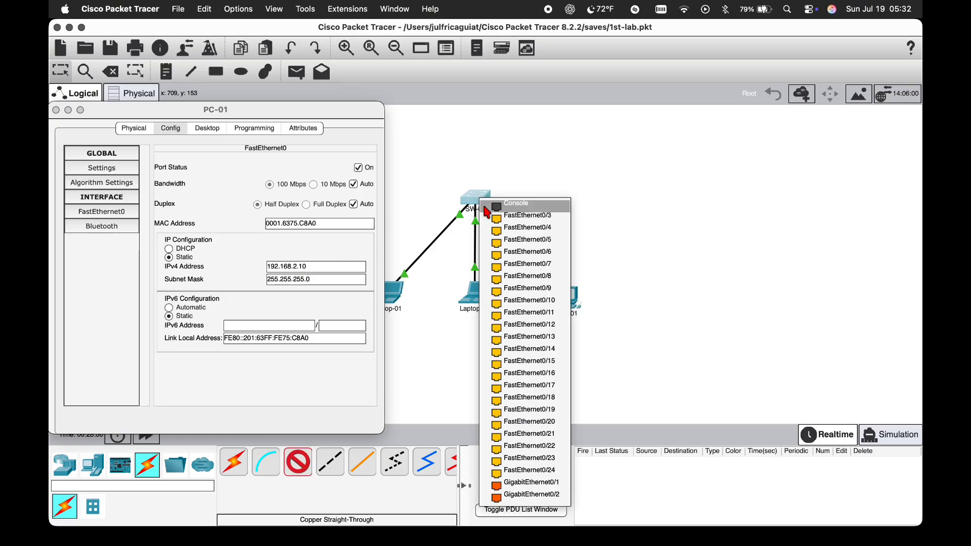
click(523, 215)
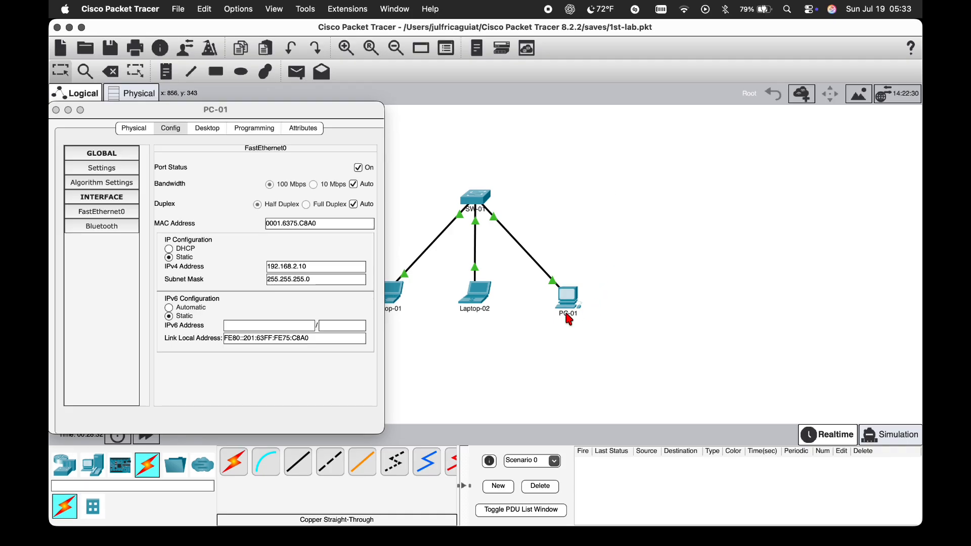
Ping Laptop-01 at 192.168.1.10 from PC-01's Command Prompt.
click(573, 303)
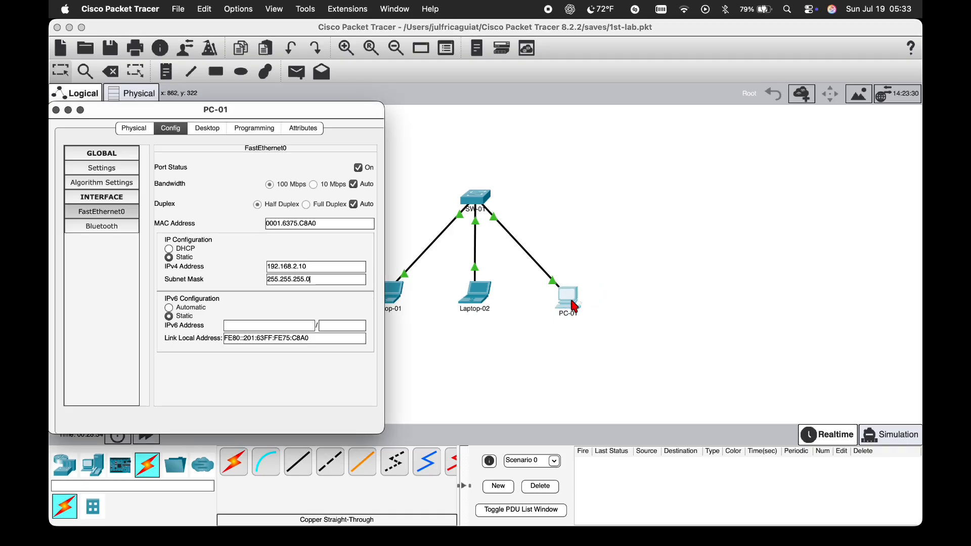
click(220, 130)
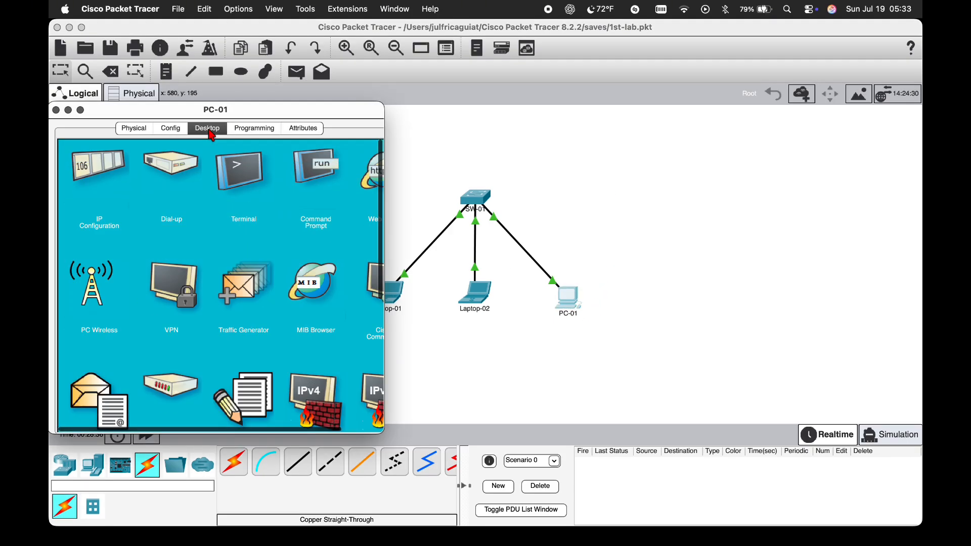
click(316, 174)
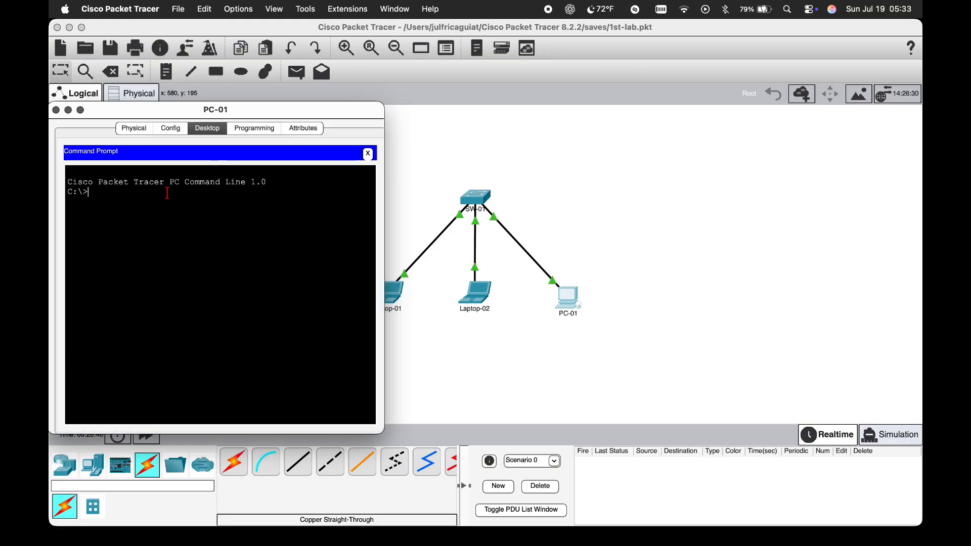
text(ping 19)
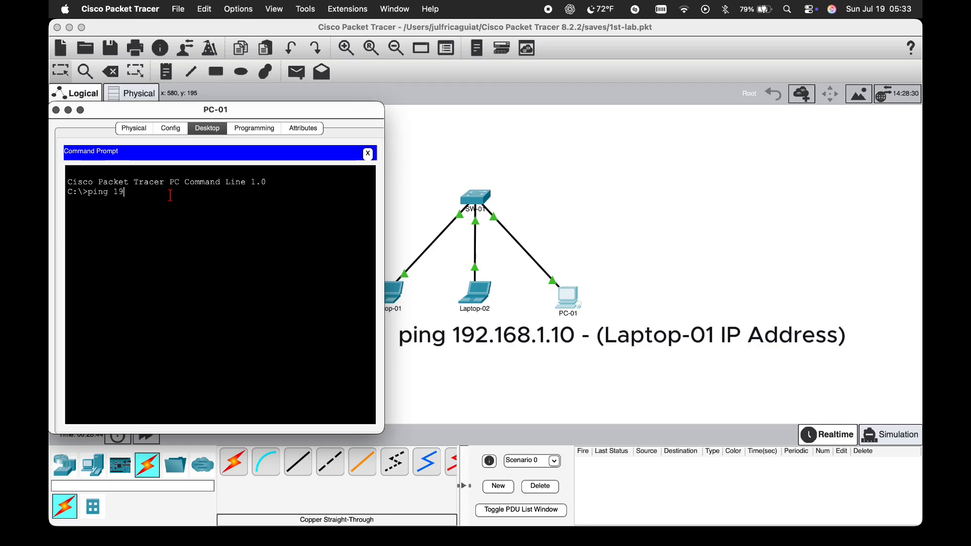
text(2.168.1.10)
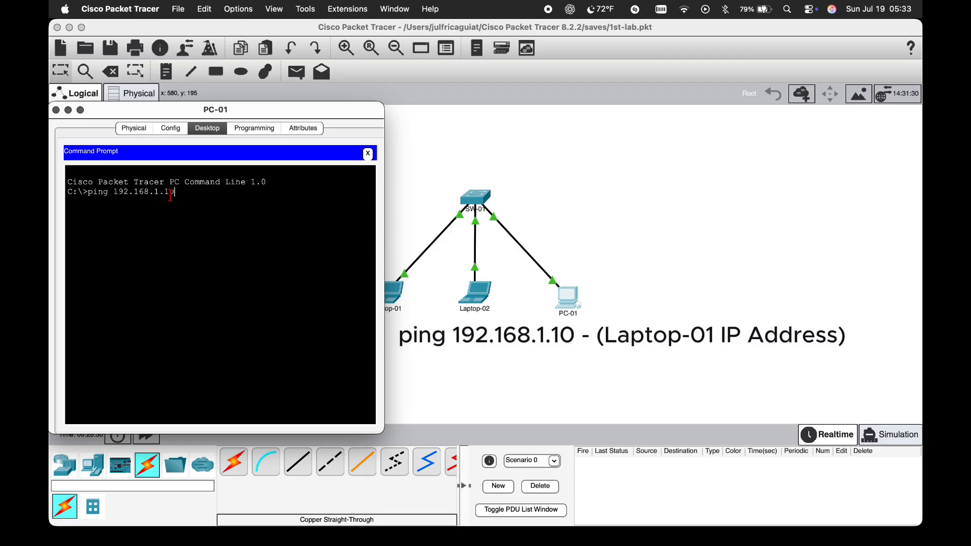
key(Return)
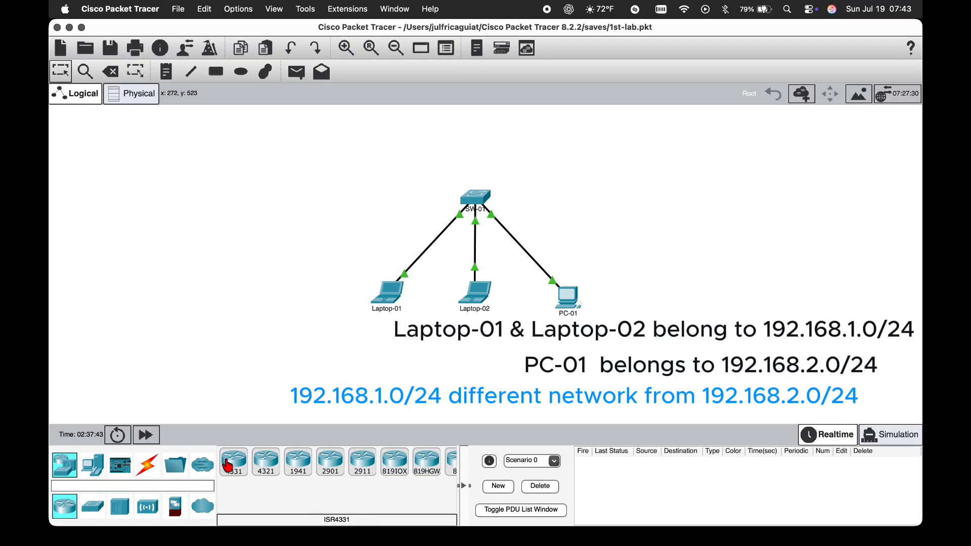
Place a 4331 router above SW-01 and connect its GigabitEthernet0/0/1 to the switch's GigabitEthernet0/2 with a copper straight-through cable.
drag(233, 461, 476, 147)
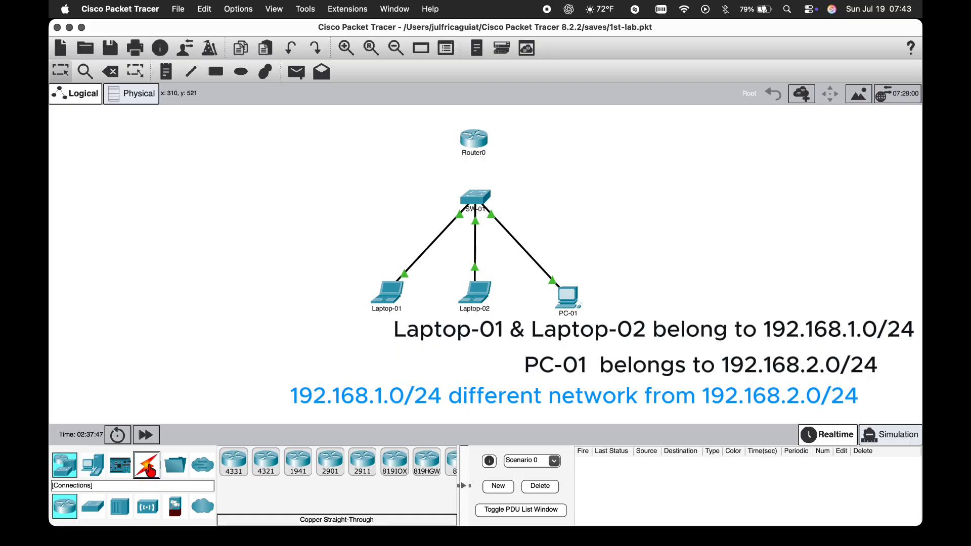
click(150, 470)
click(297, 462)
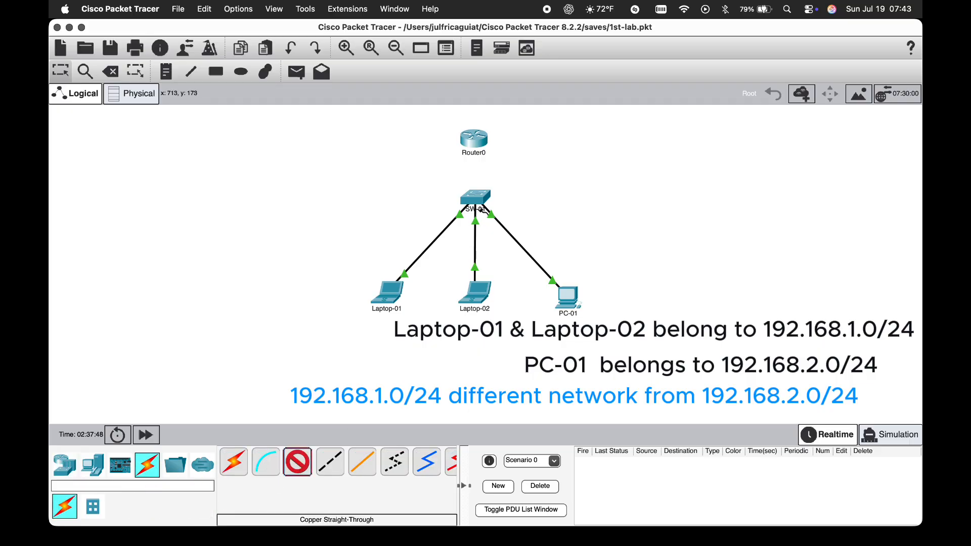
click(478, 140)
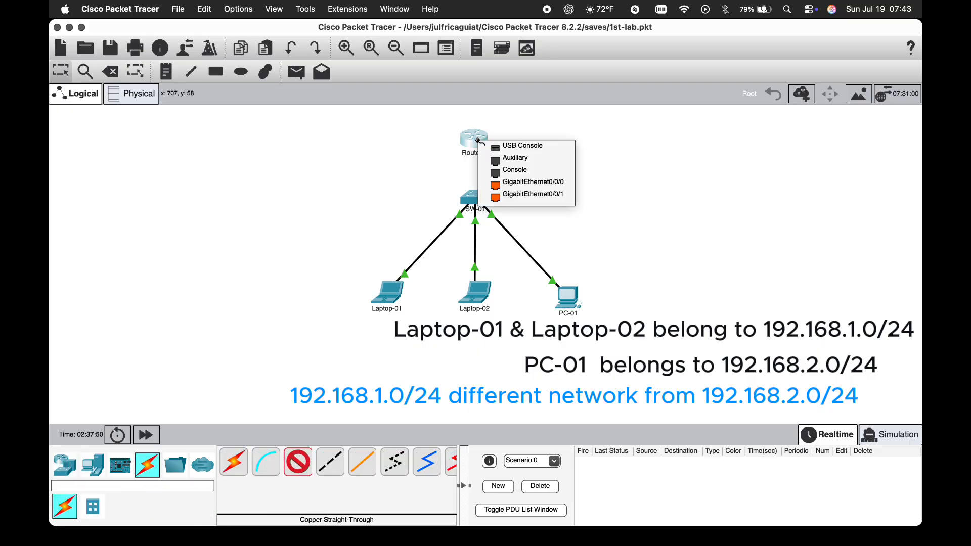
click(493, 194)
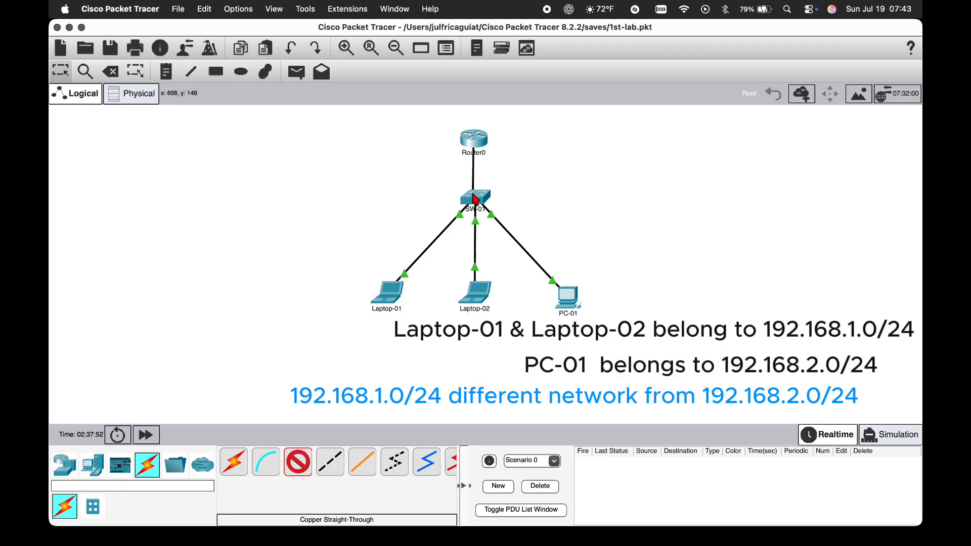
click(475, 198)
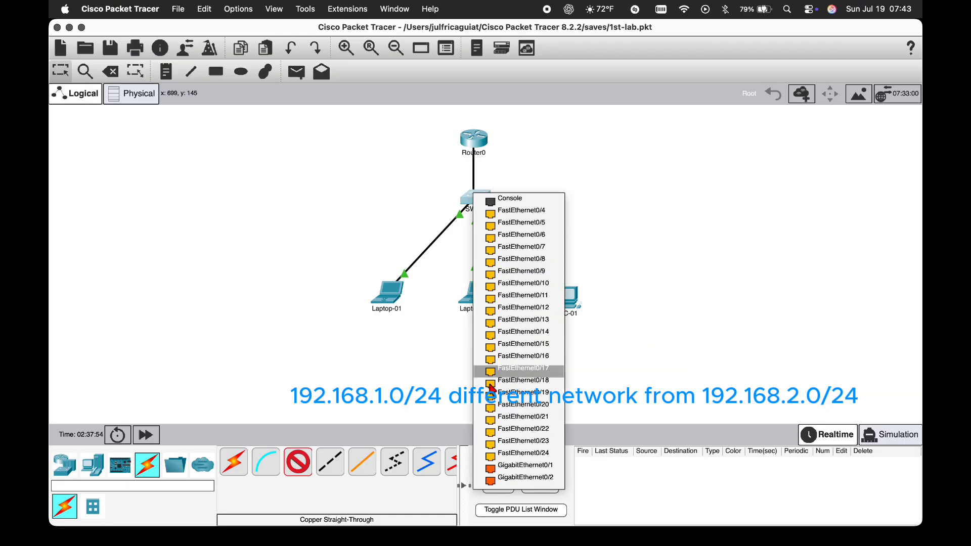
click(489, 476)
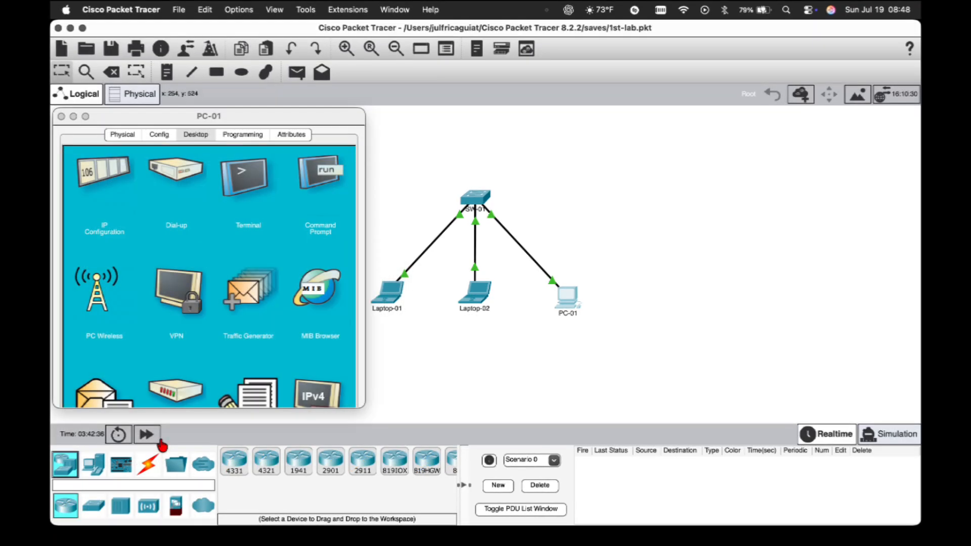
Place another PC beside PC-01 in the workspace and set its display name to PC-02.
click(93, 465)
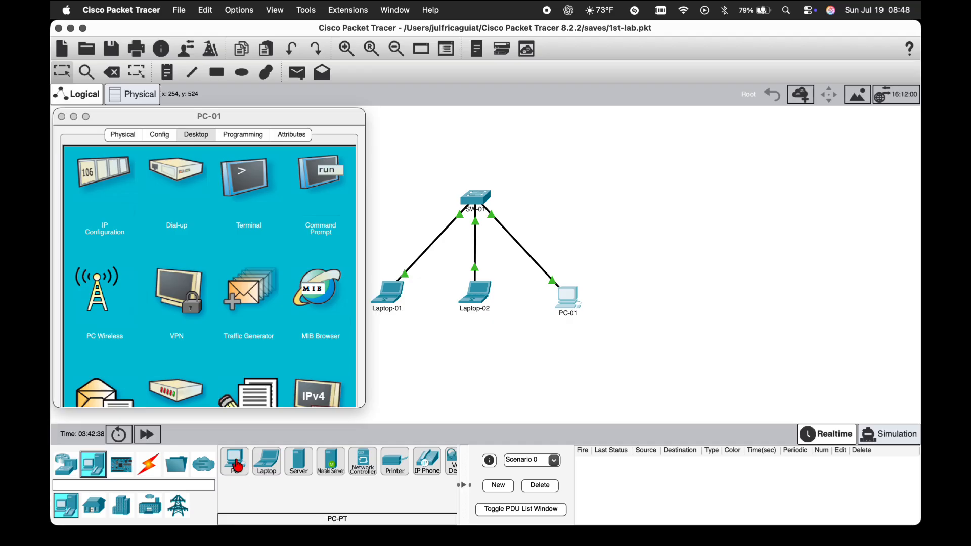
drag(234, 461, 679, 302)
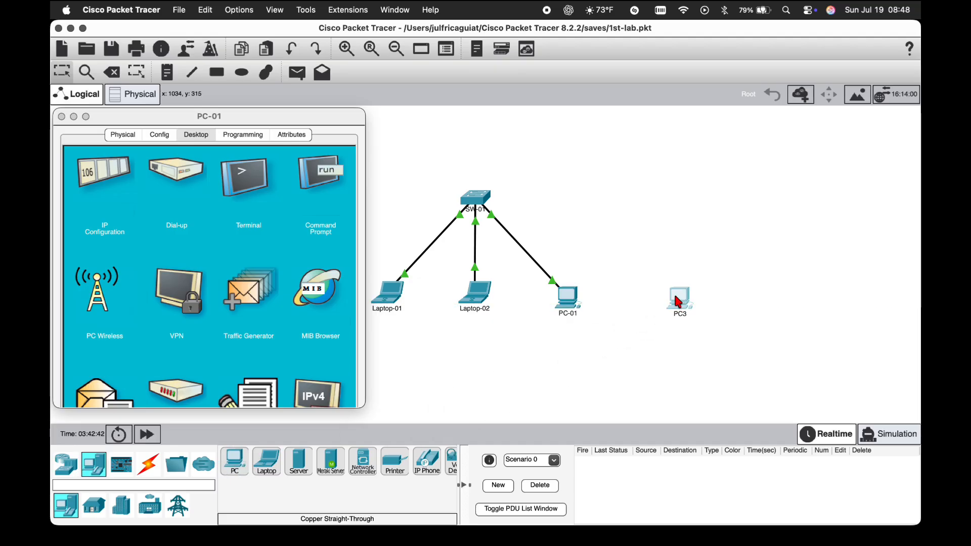
click(679, 299)
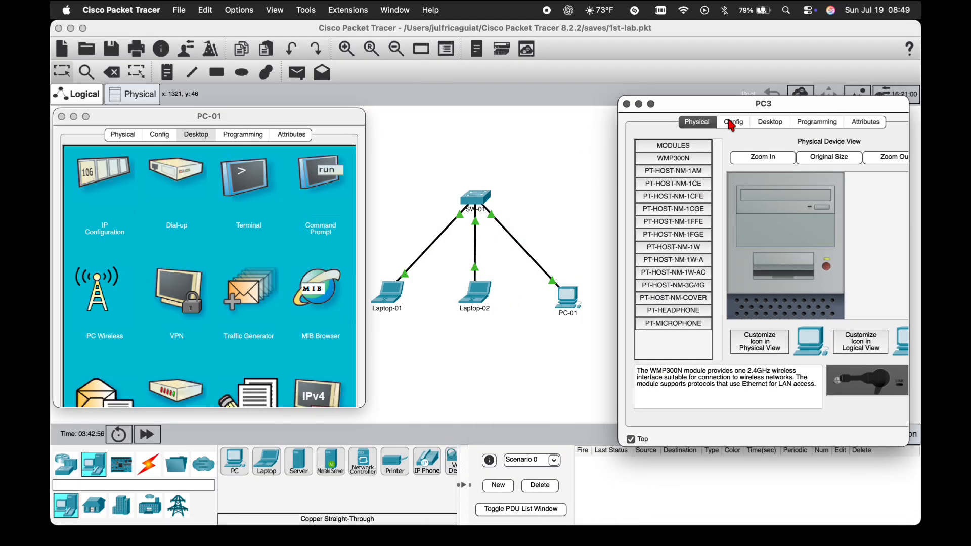
click(734, 125)
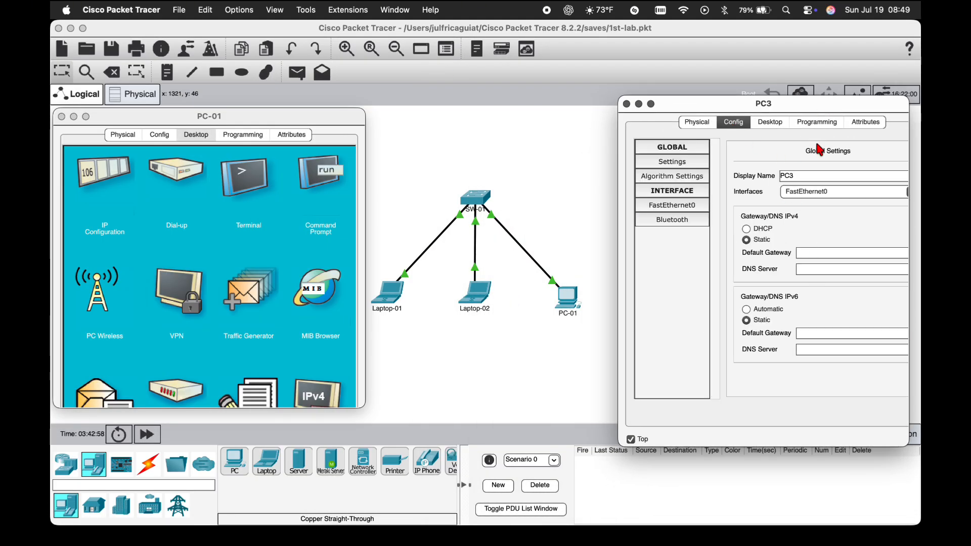
double_click(811, 174)
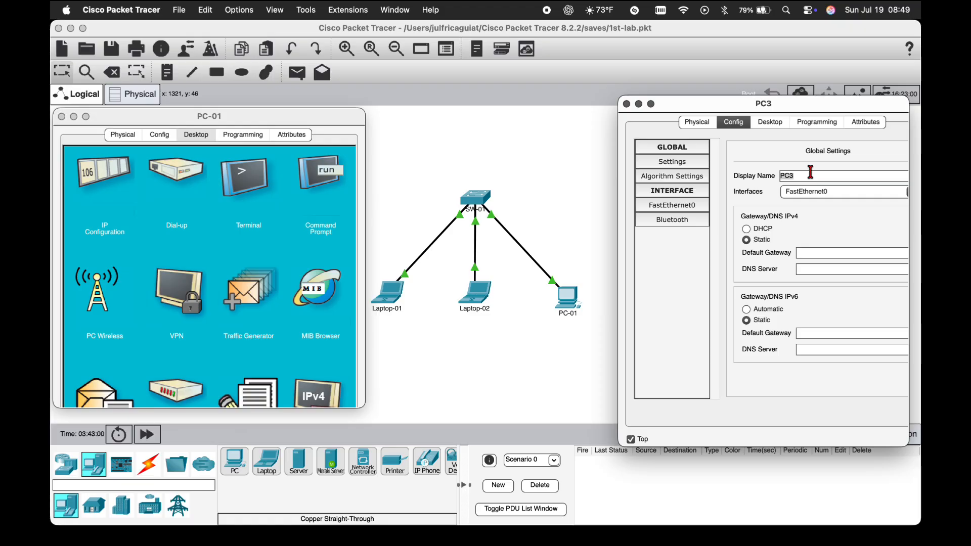
text(PC-)
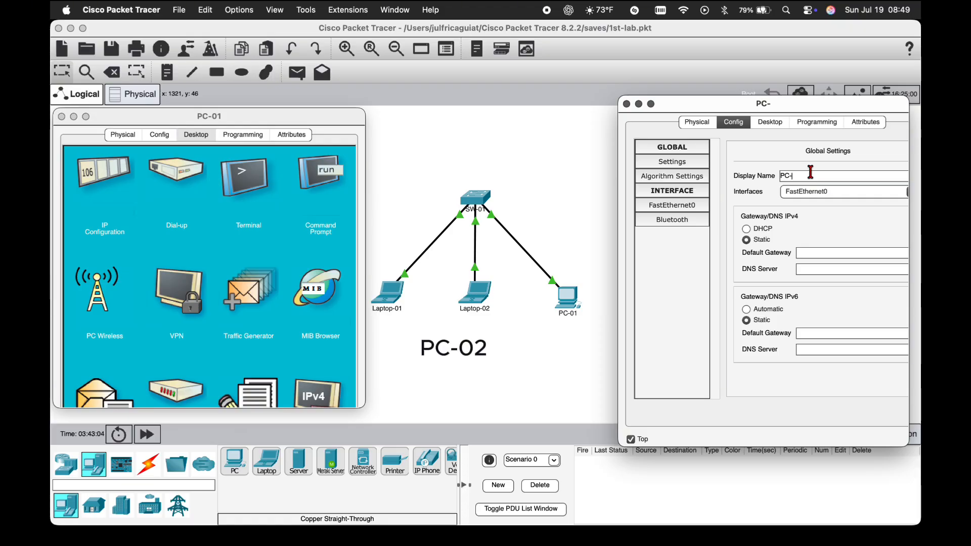
text(02)
Give PC-02's FastEthernet0 the static IPv4 address 192.168.2.20 with the default subnet mask.
click(660, 207)
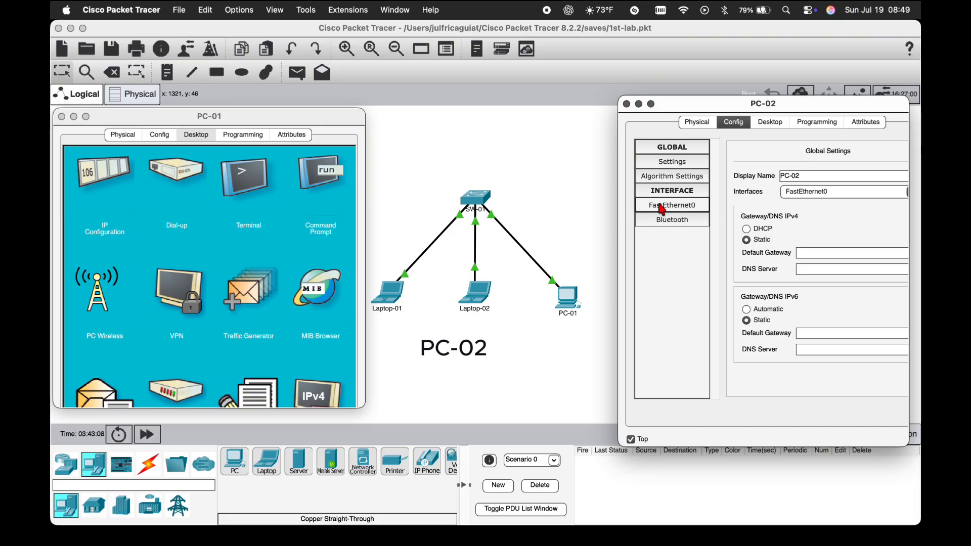
click(829, 261)
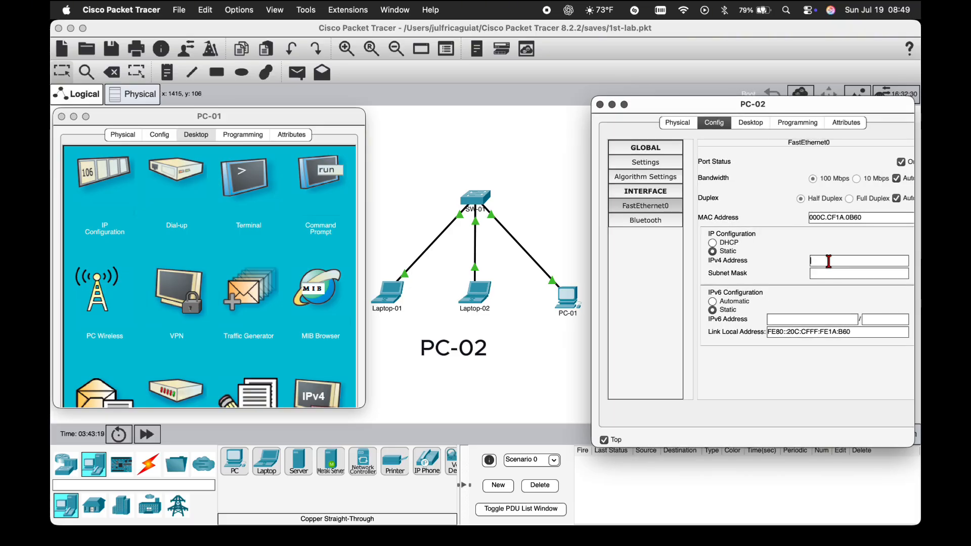
text(192.168.2.2)
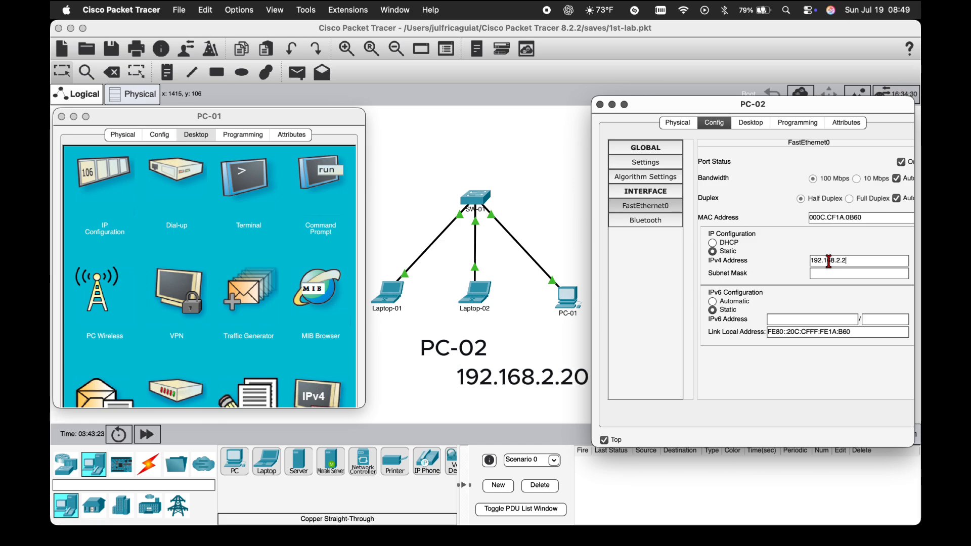
text(0)
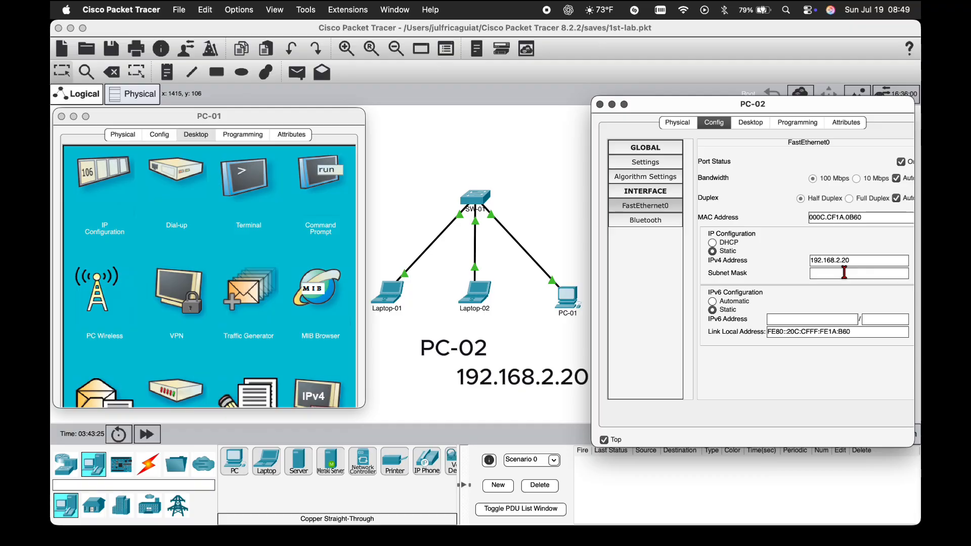
click(844, 272)
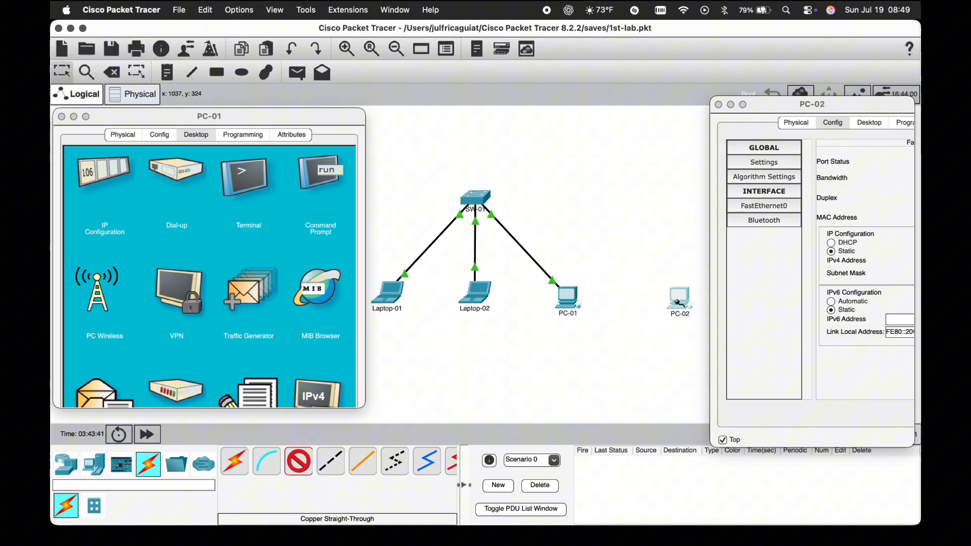
Connect PC-02's FastEthernet0 to SW-01's FastEthernet0/4 with a copper straight-through cable.
click(679, 302)
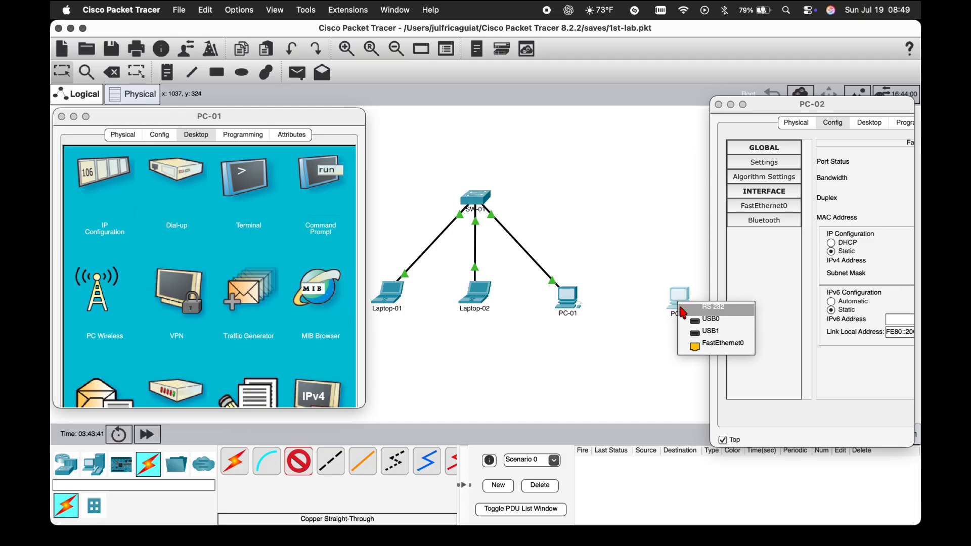
click(693, 346)
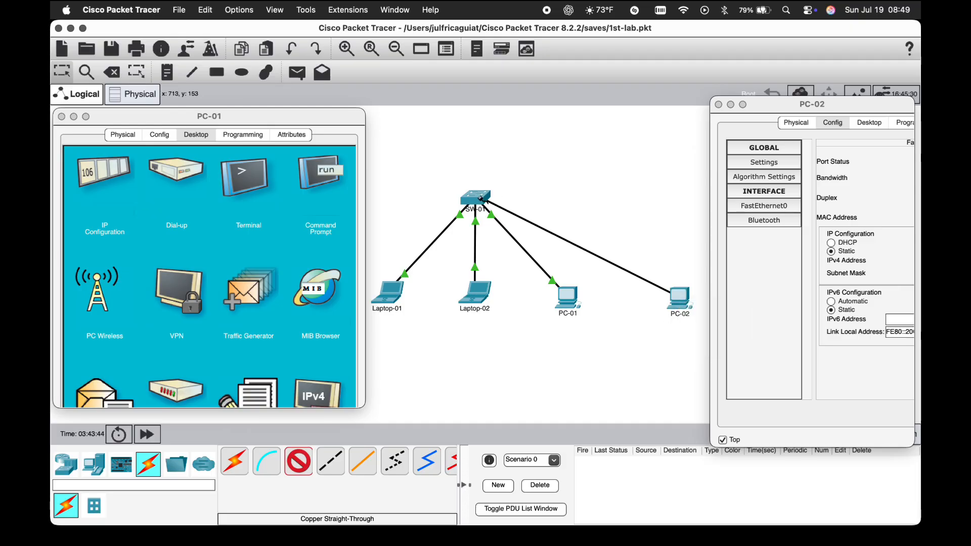
click(481, 199)
click(506, 219)
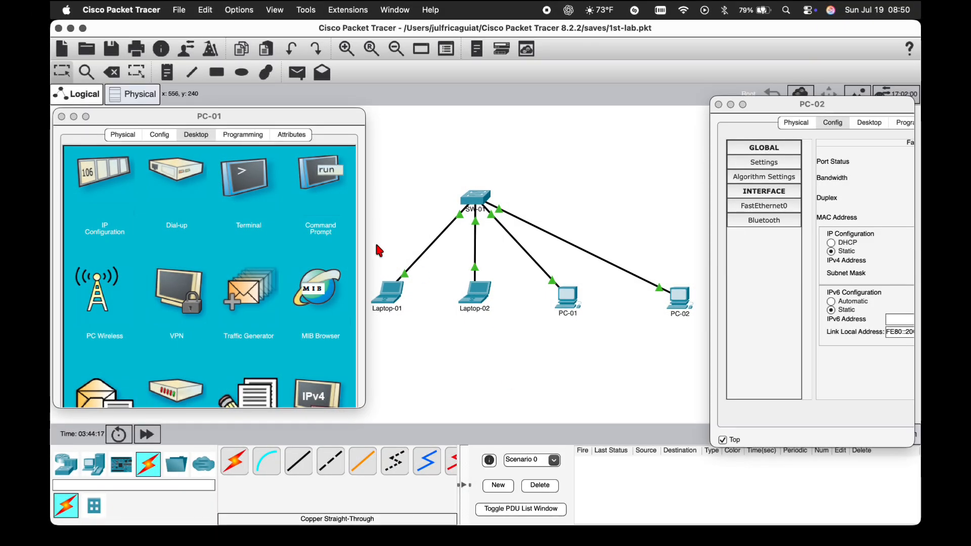
Ping PC-02 at 192.168.2.20 from PC-01's Command Prompt.
click(319, 174)
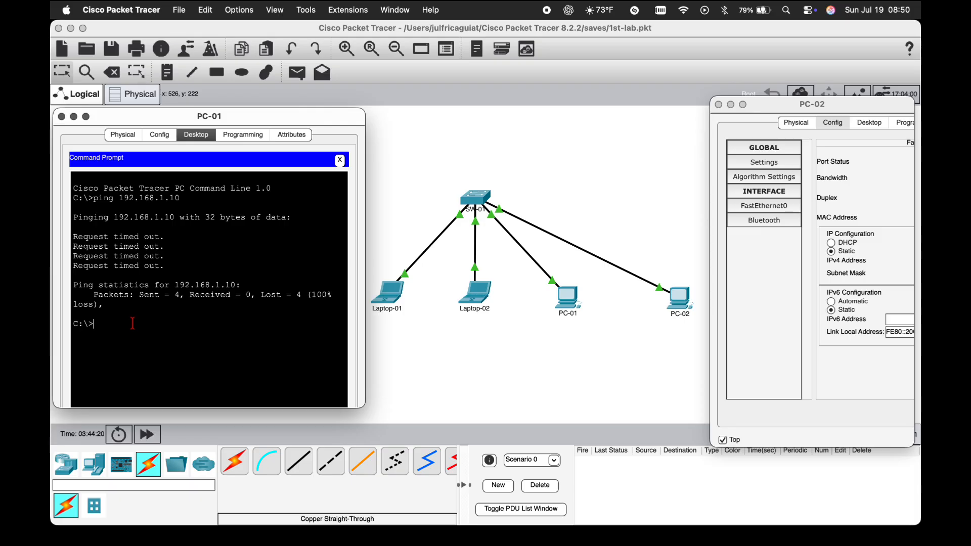
text(ping)
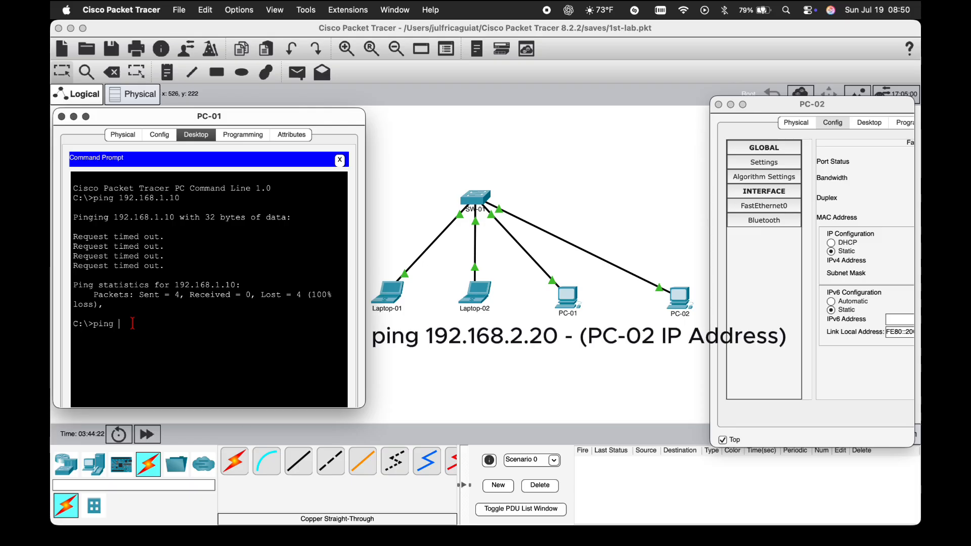
text( 192.168.2.20)
key(Return)
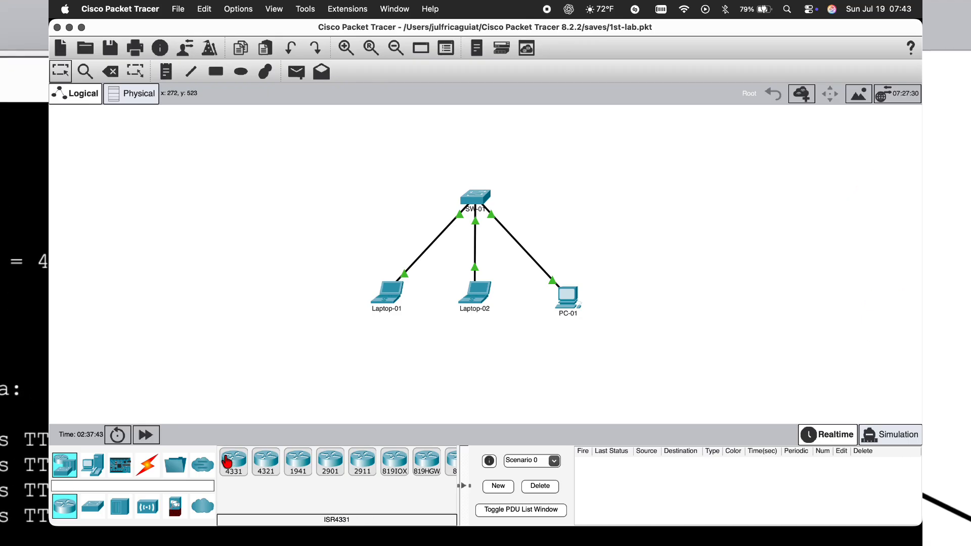
drag(233, 462, 475, 144)
click(150, 478)
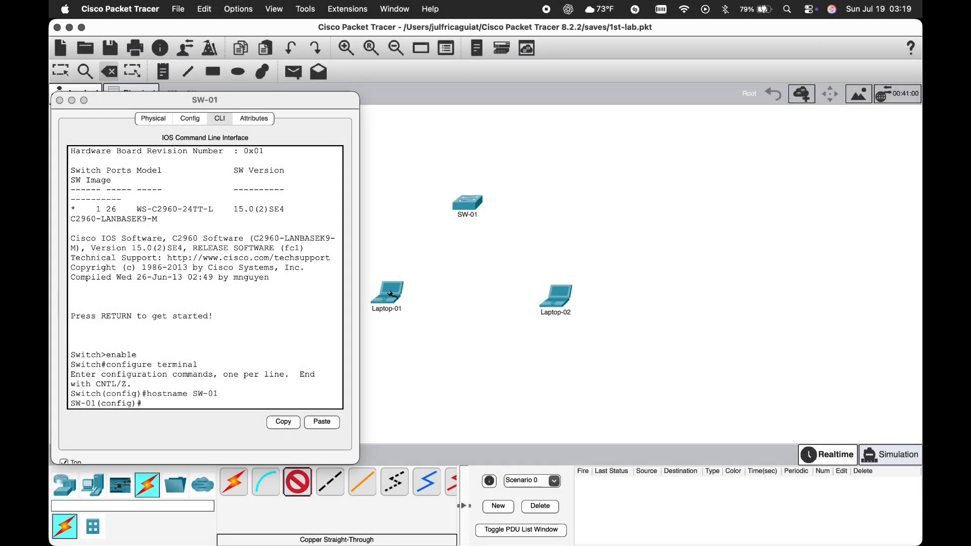
Connect Laptop-01's FastEthernet0 to SW-01's FastEthernet0/1 with a copper straight-through cable.
click(390, 293)
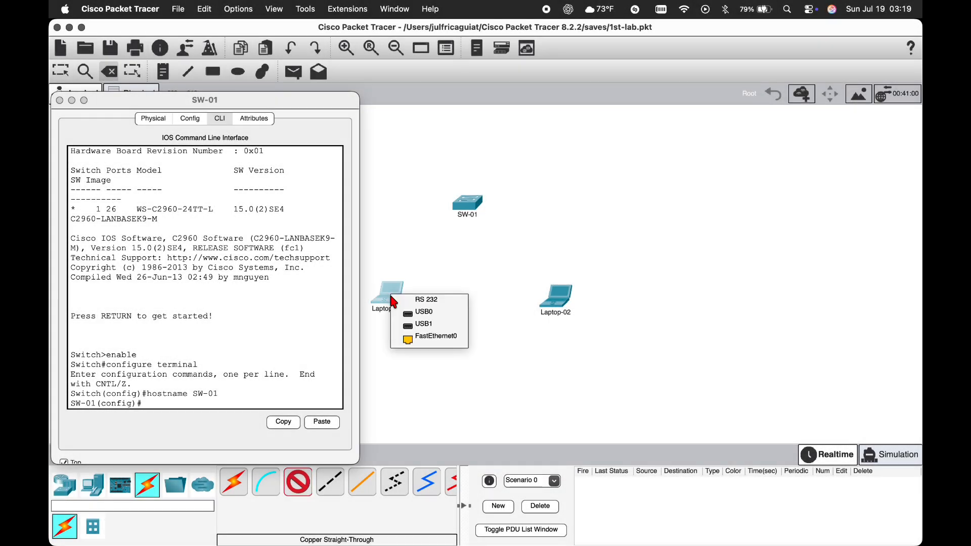
click(403, 337)
click(466, 211)
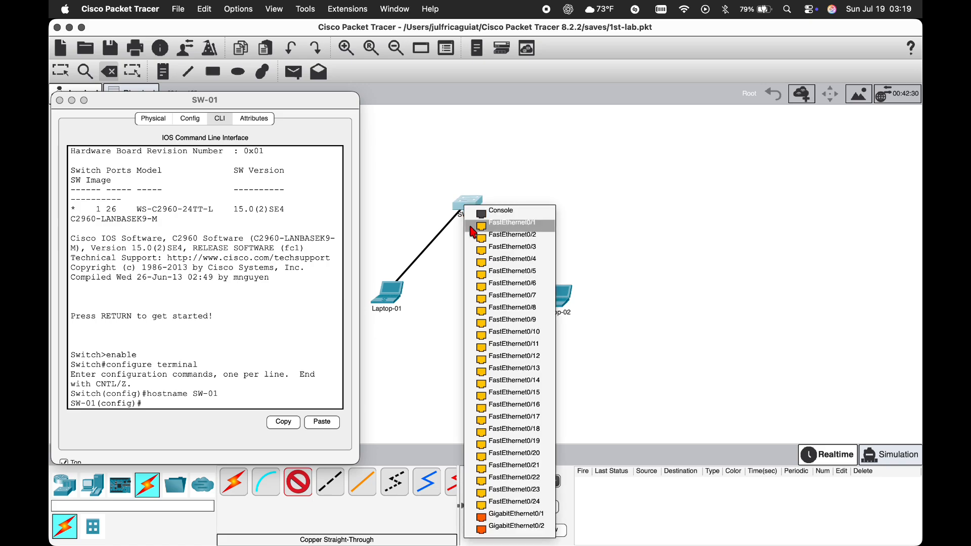
click(482, 230)
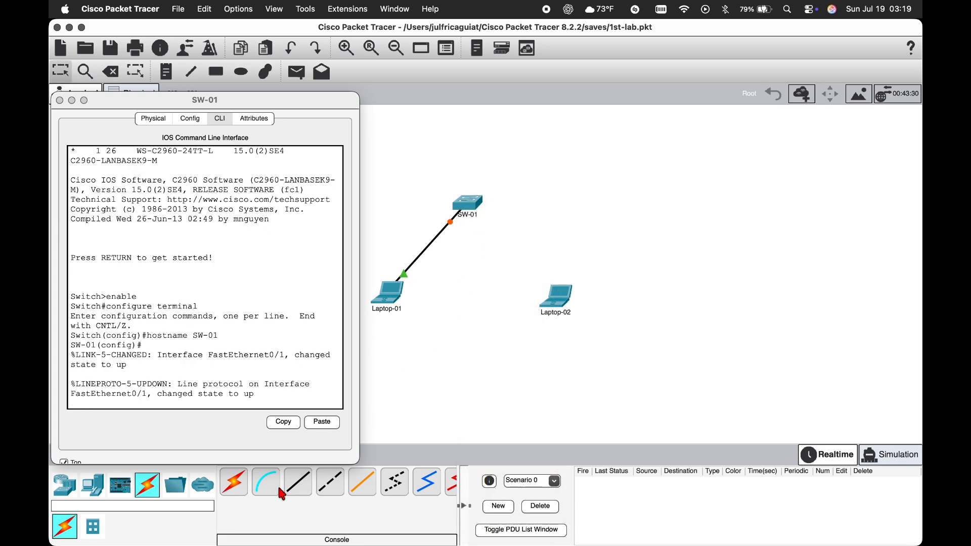
Connect Laptop-02's FastEthernet0 to a free FastEthernet port on SW-01 with a copper straight-through cable.
click(298, 484)
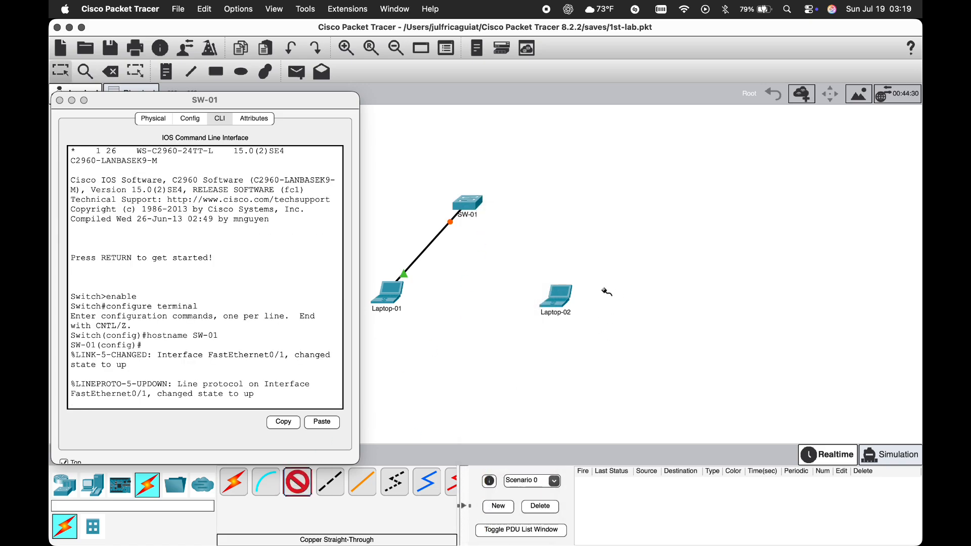
click(562, 302)
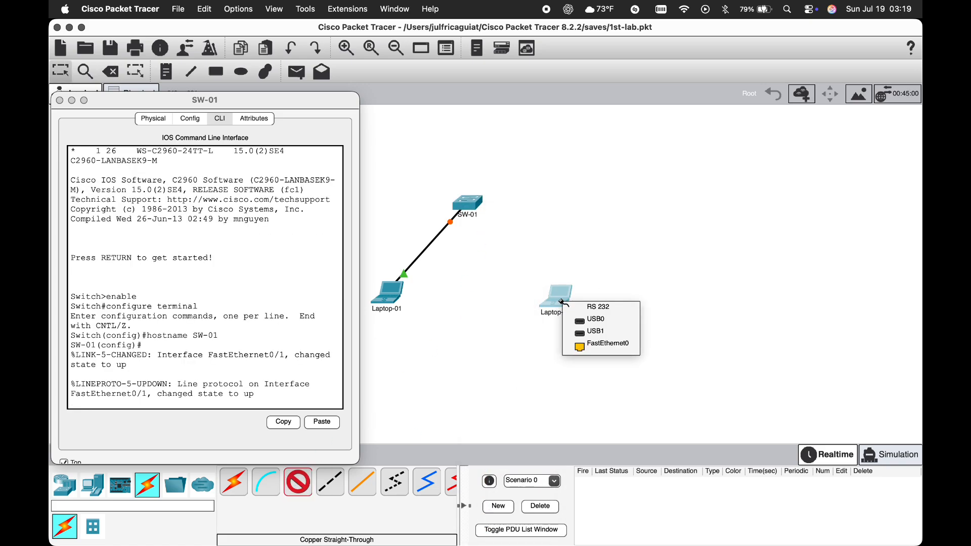
click(583, 348)
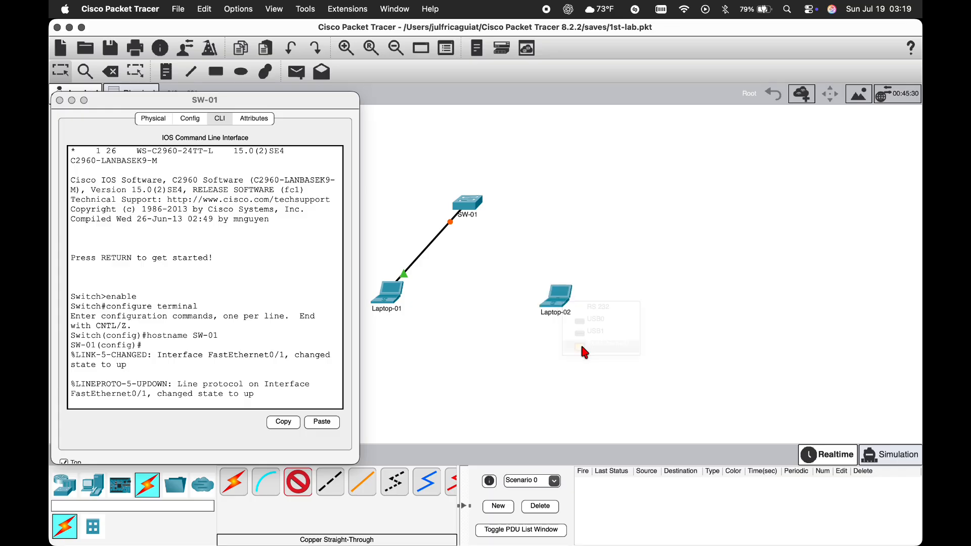
click(473, 213)
click(487, 224)
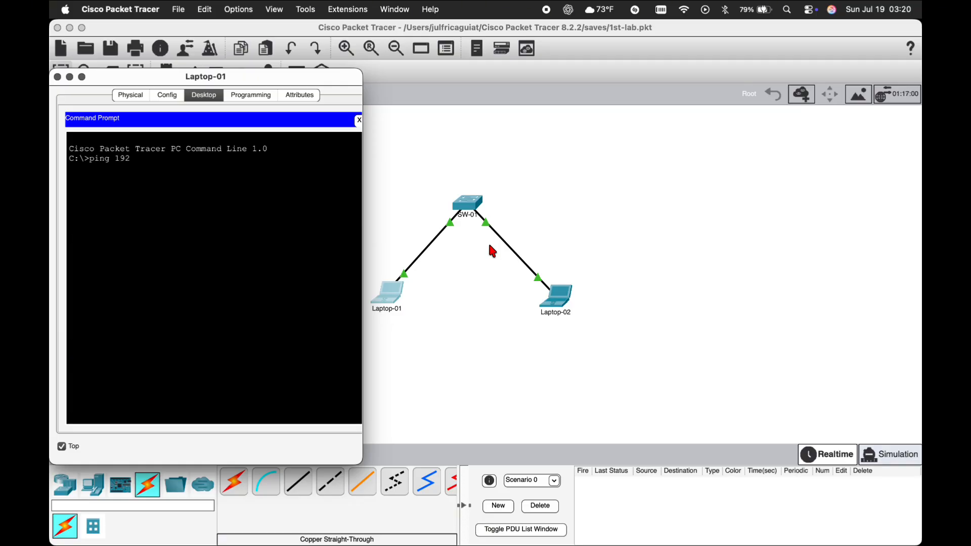
Ping Laptop-02 at 192.168.1.20 from Laptop-01's Command Prompt.
text(8.1.20)
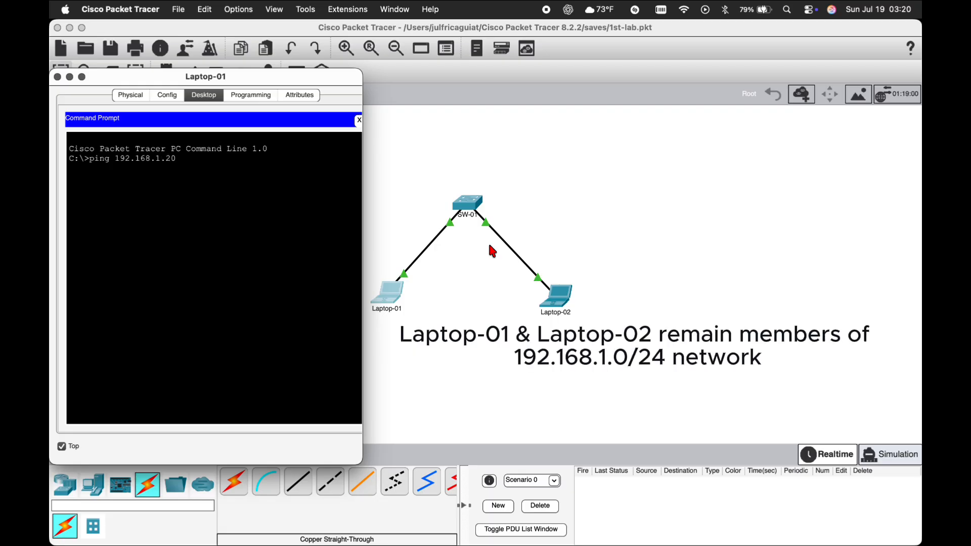
key(Return)
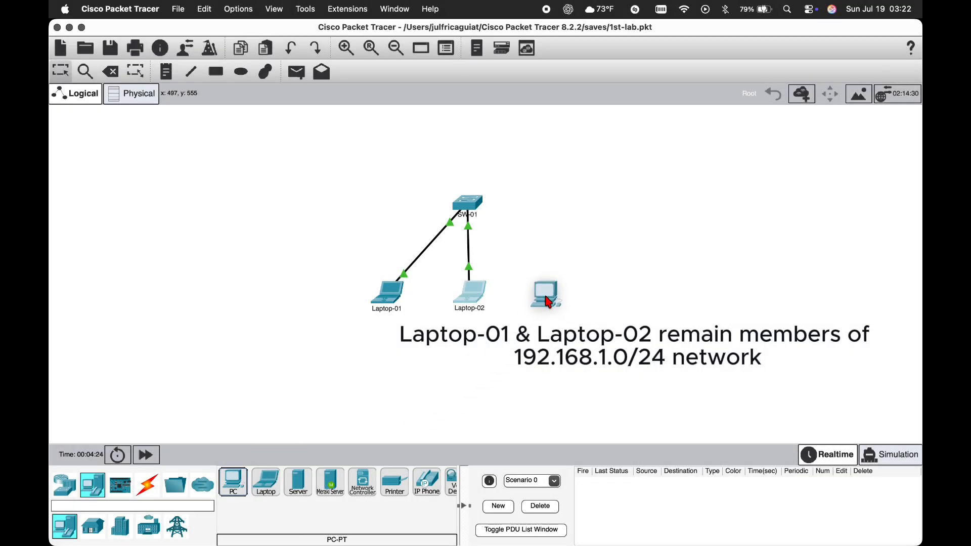
Place a PC in the workspace beside Laptop-02.
click(549, 303)
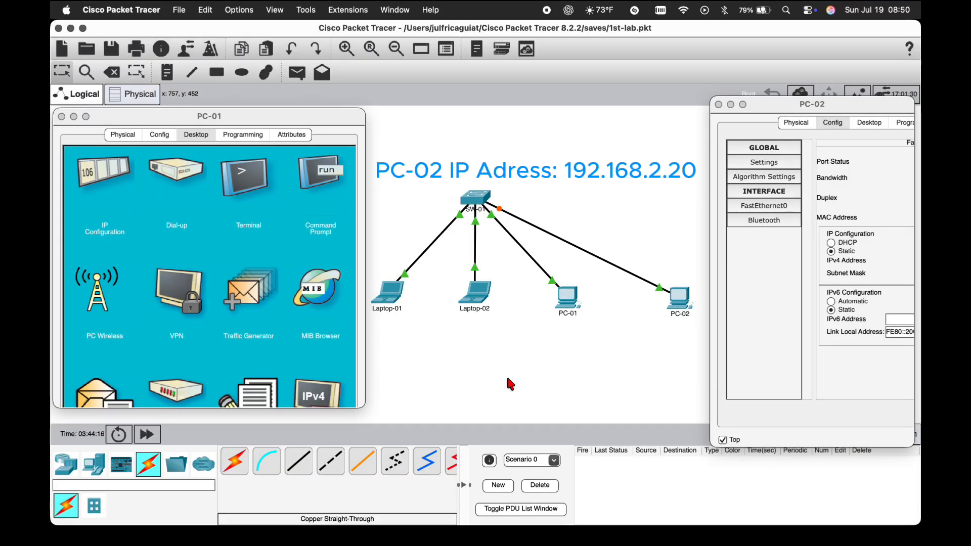
Test connectivity within the 192.168.2.0/24 network by pinging 192.168.2.20 from PC-01's Command Prompt.
click(317, 173)
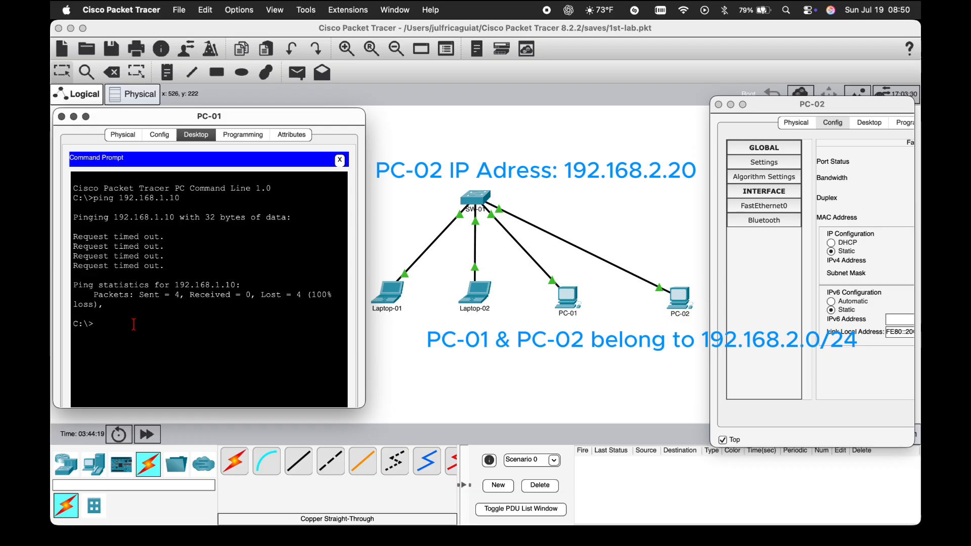
text(ping 192.168.)
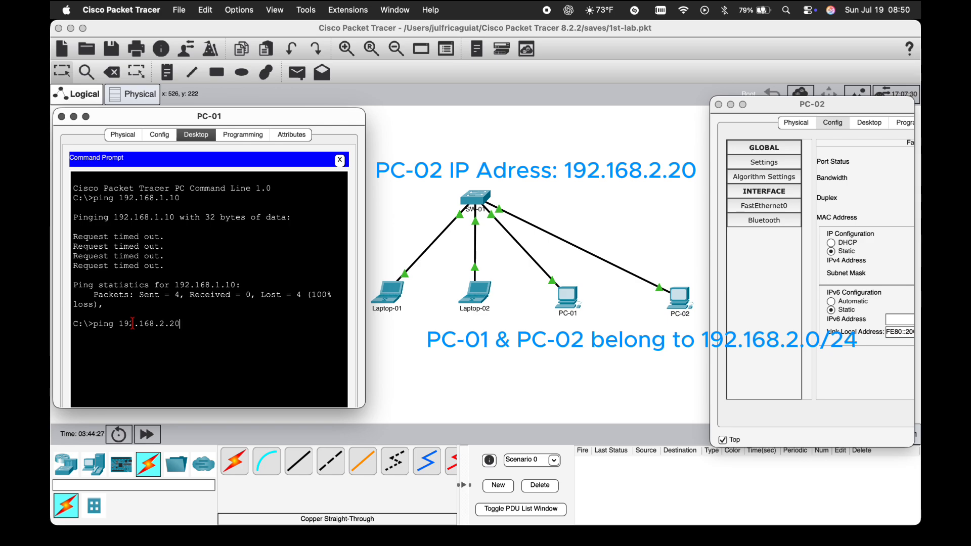
text(2.20)
key(Return)
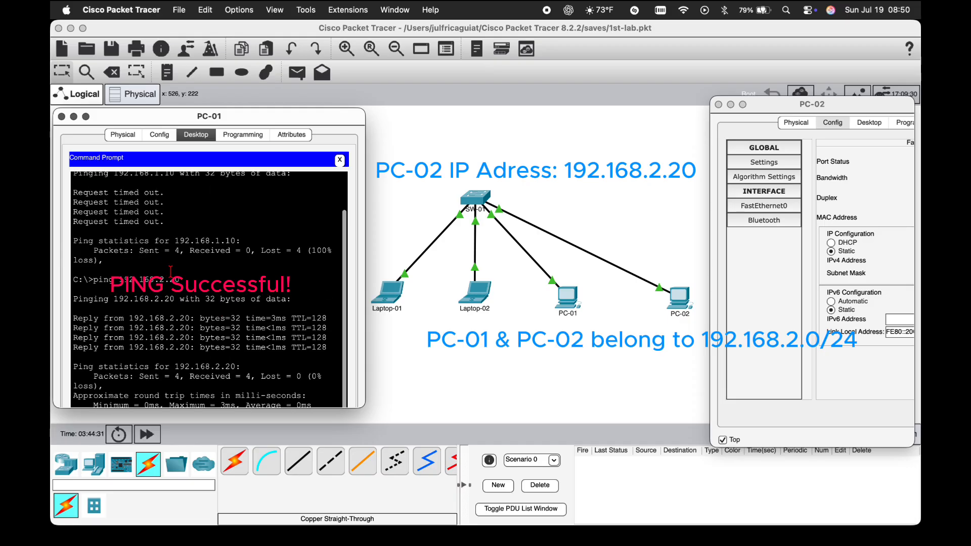
scroll(172, 272, down, 5)
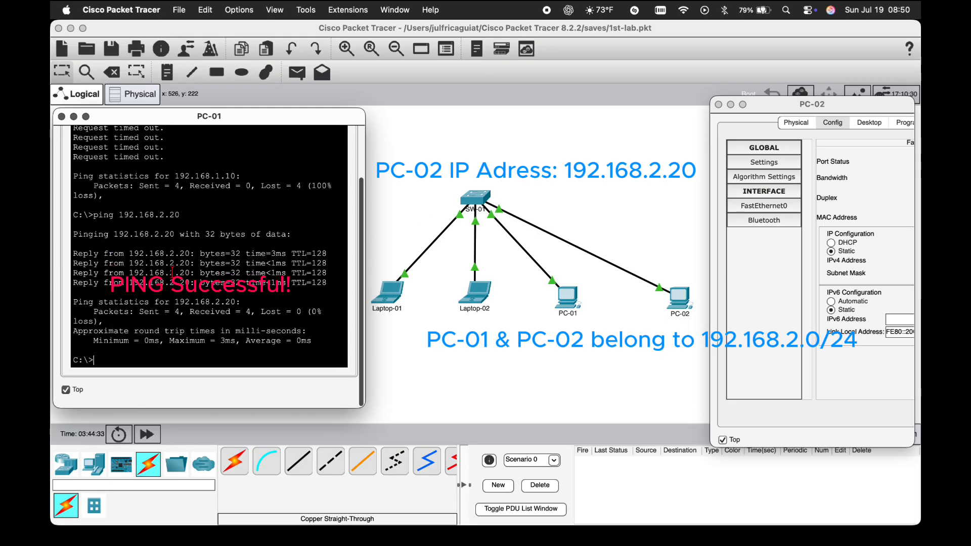